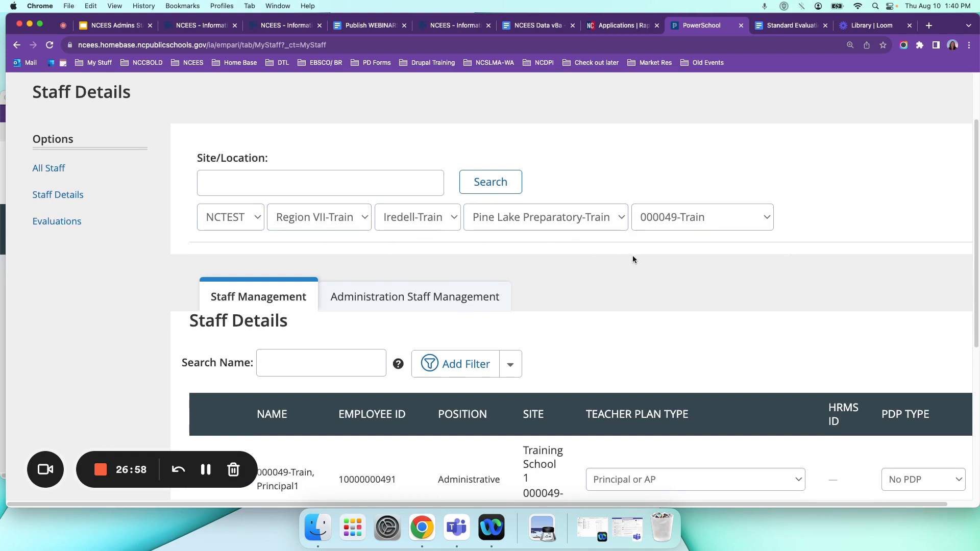
# In the staff table, choose Principal or AP as the principal's teacher plan type and No PDP as the PDP type.
pyautogui.scroll(-5, 633, 259)
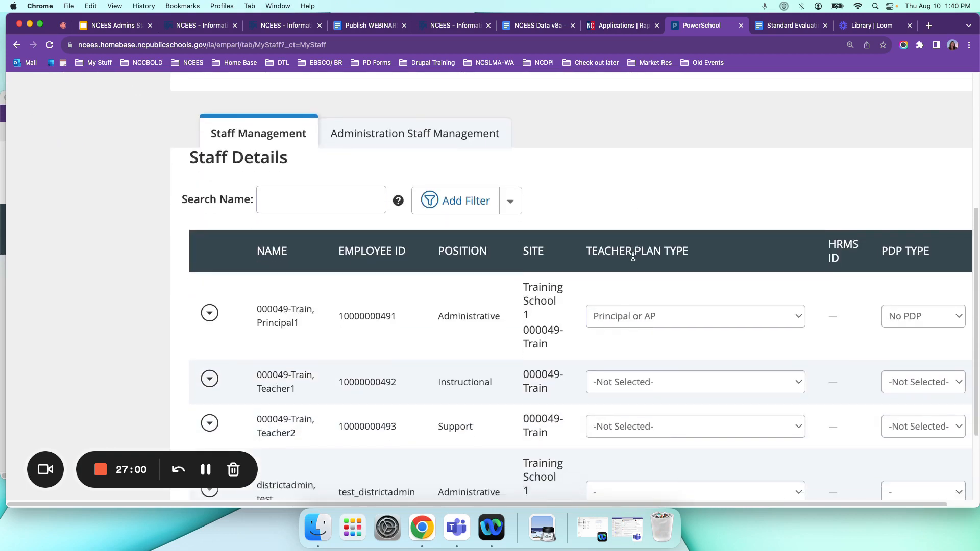
pyautogui.scroll(-3, 632, 258)
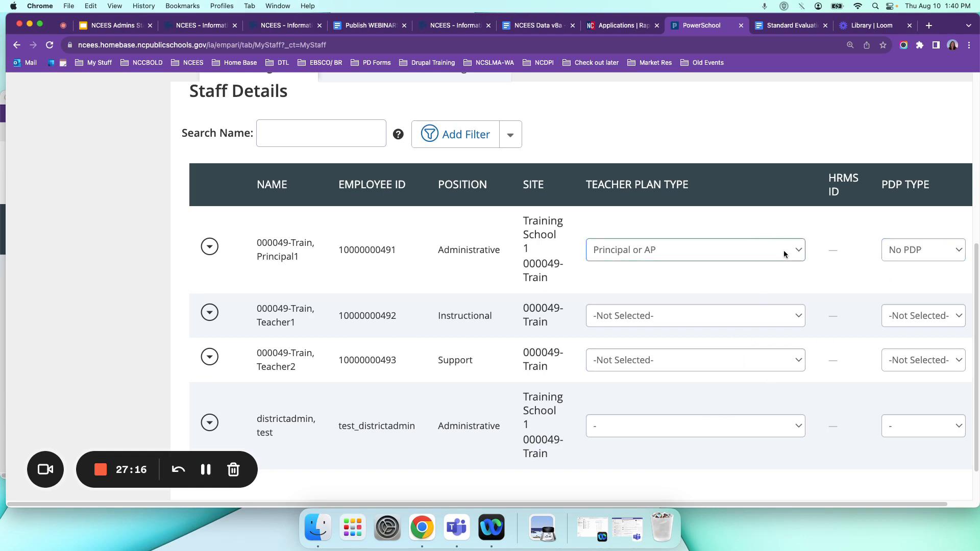
pyautogui.click(797, 253)
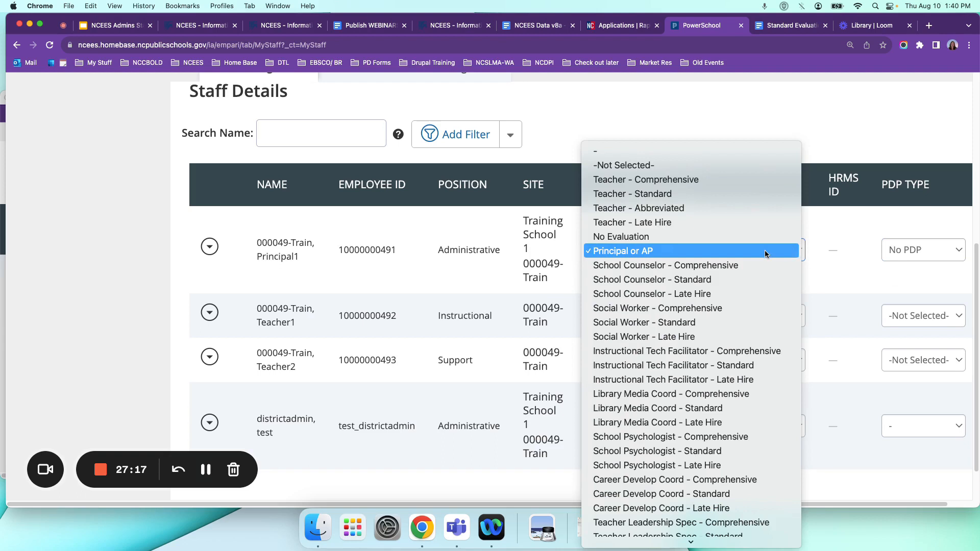
pyautogui.click(652, 252)
pyautogui.click(936, 249)
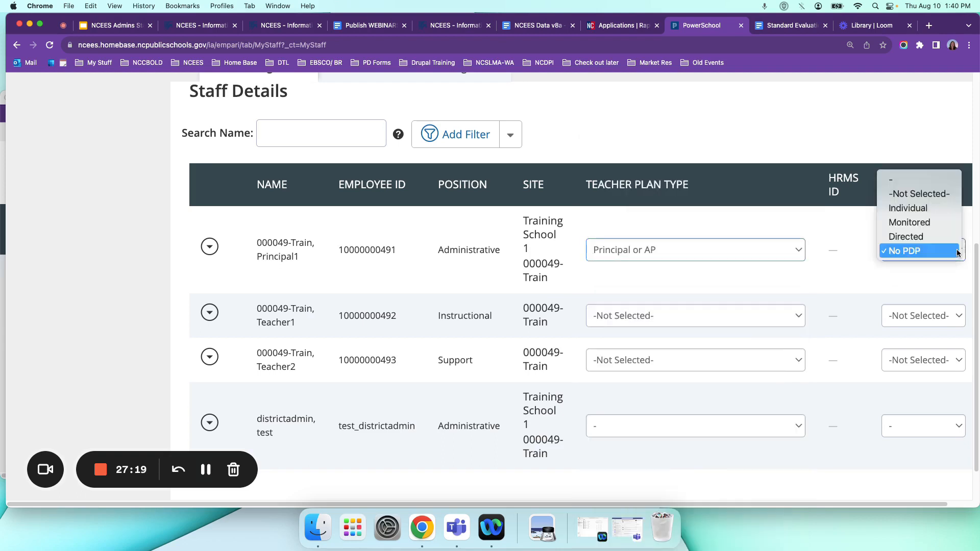
pyautogui.click(928, 252)
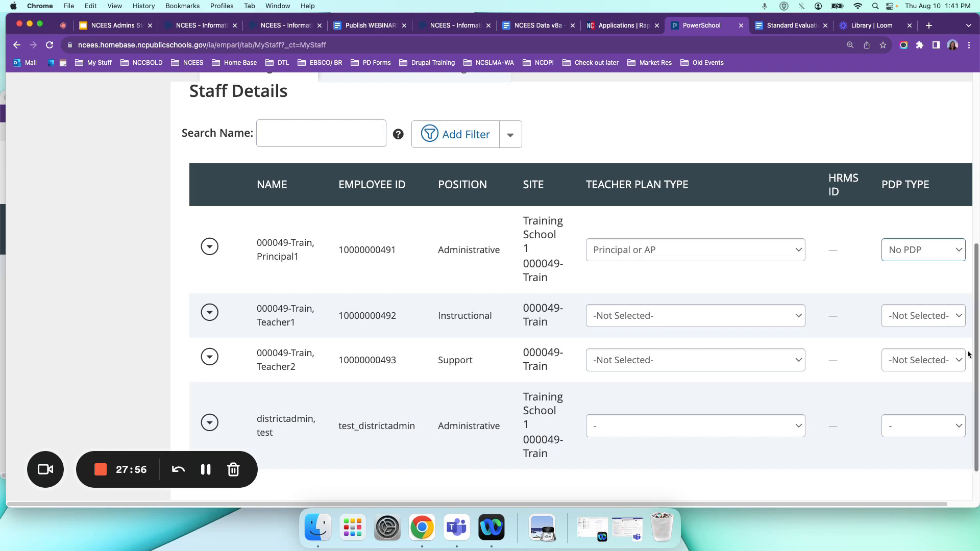
# Filter the staff table to employees whose Position contains "support".
pyautogui.click(473, 138)
pyautogui.click(334, 192)
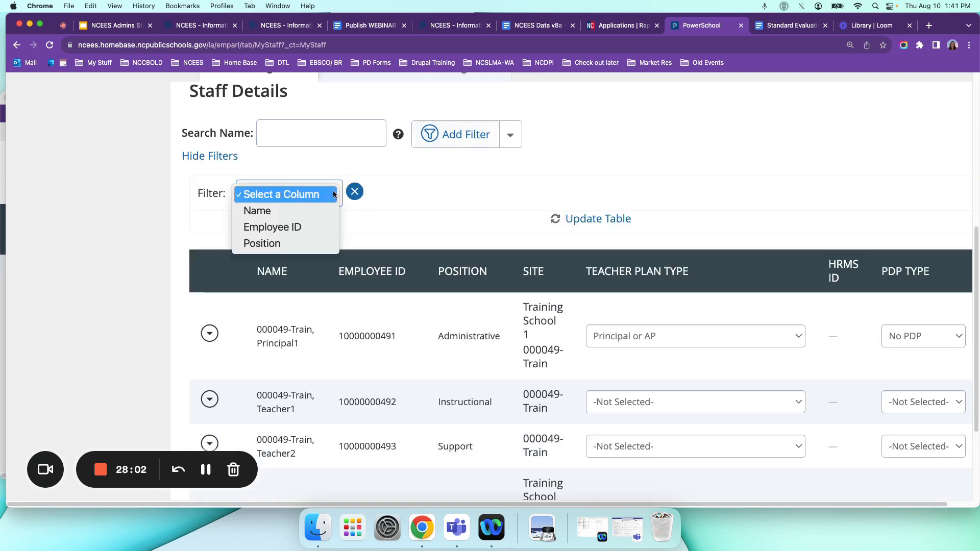
pyautogui.click(285, 243)
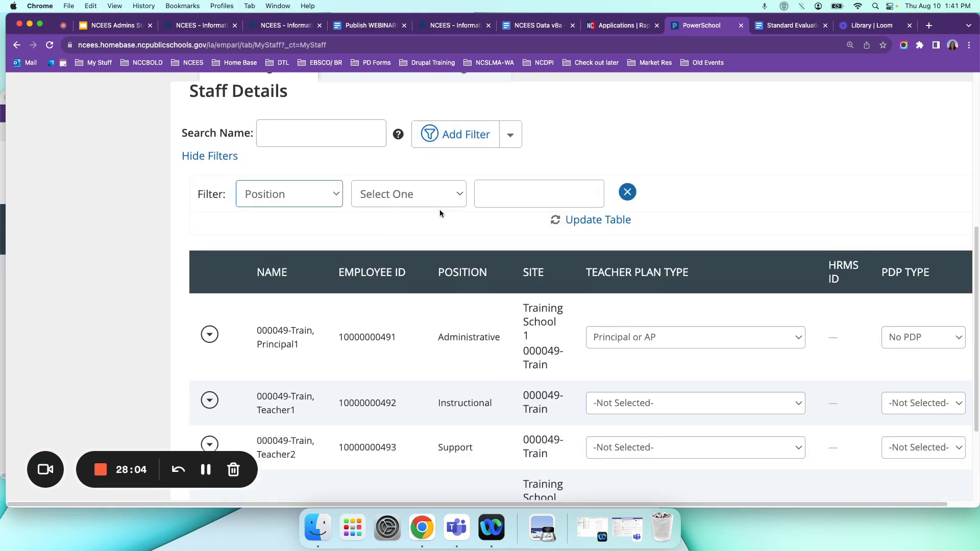
pyautogui.click(416, 195)
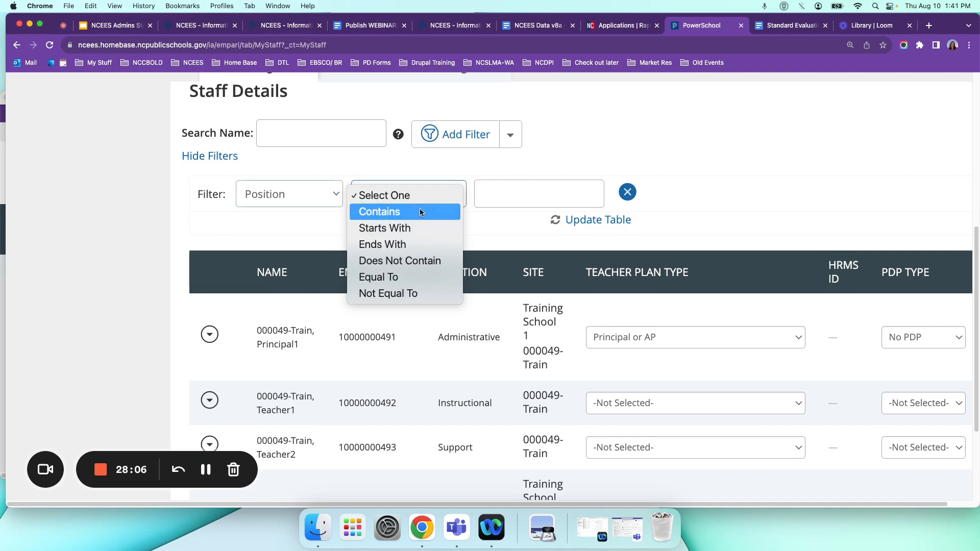
pyautogui.click(419, 210)
pyautogui.write('suport')
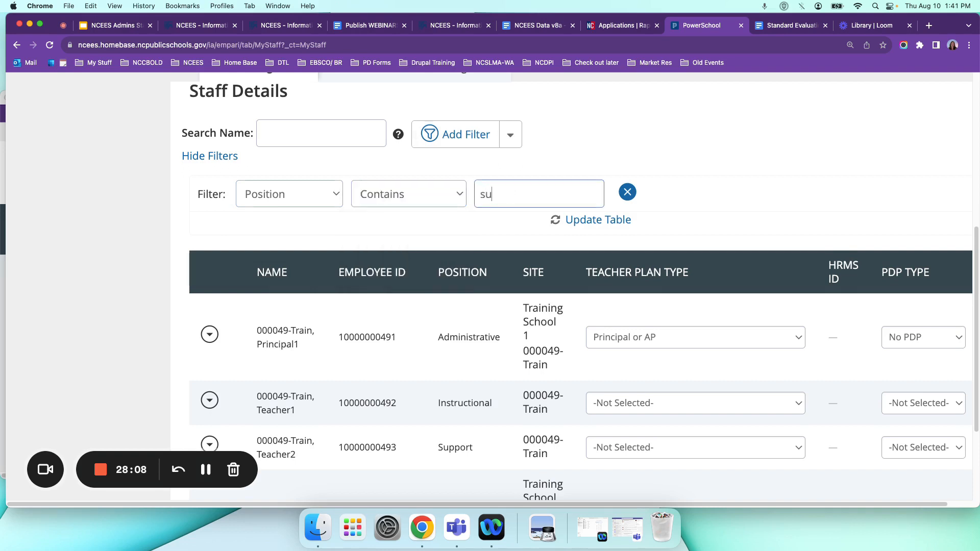
pyautogui.click(611, 218)
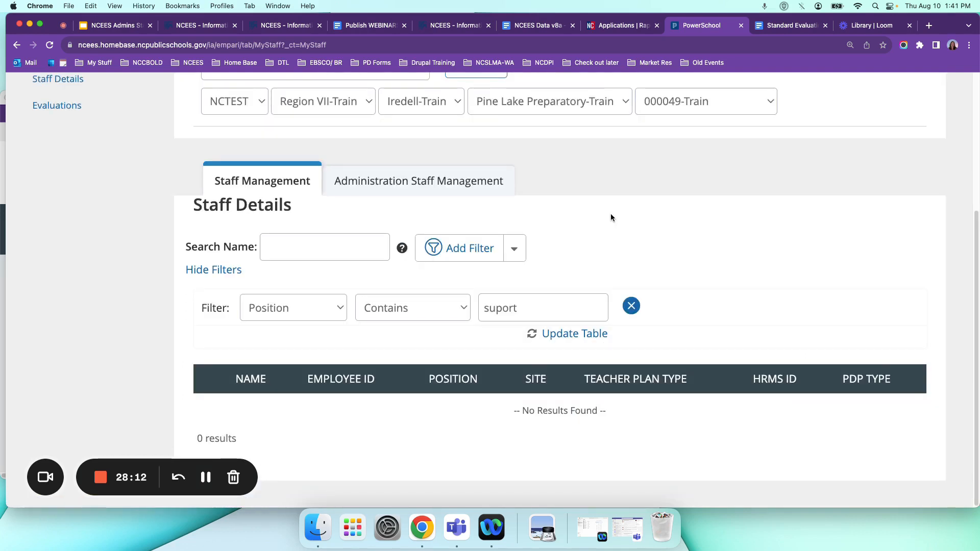
pyautogui.click(502, 308)
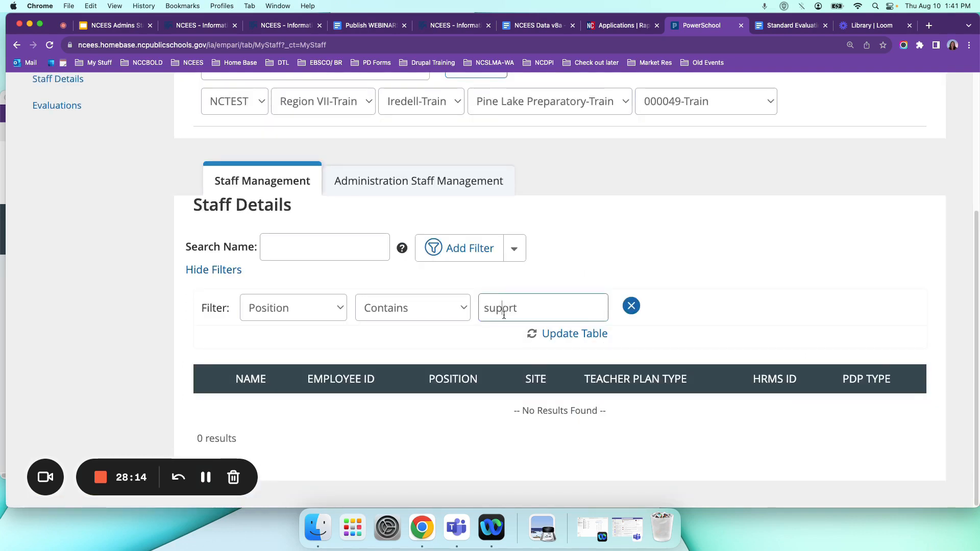
pyautogui.write('p')
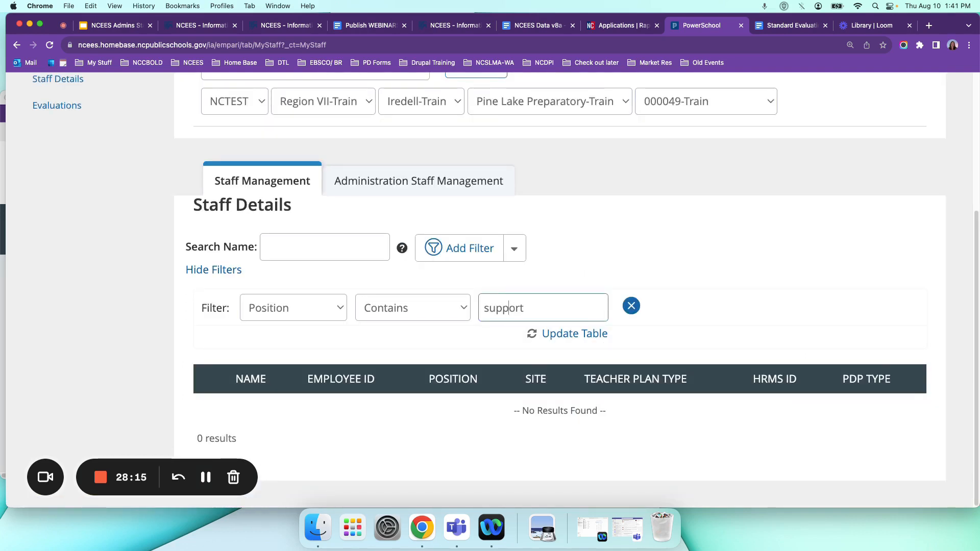
pyautogui.click(554, 333)
pyautogui.scroll(-2, 772, 212)
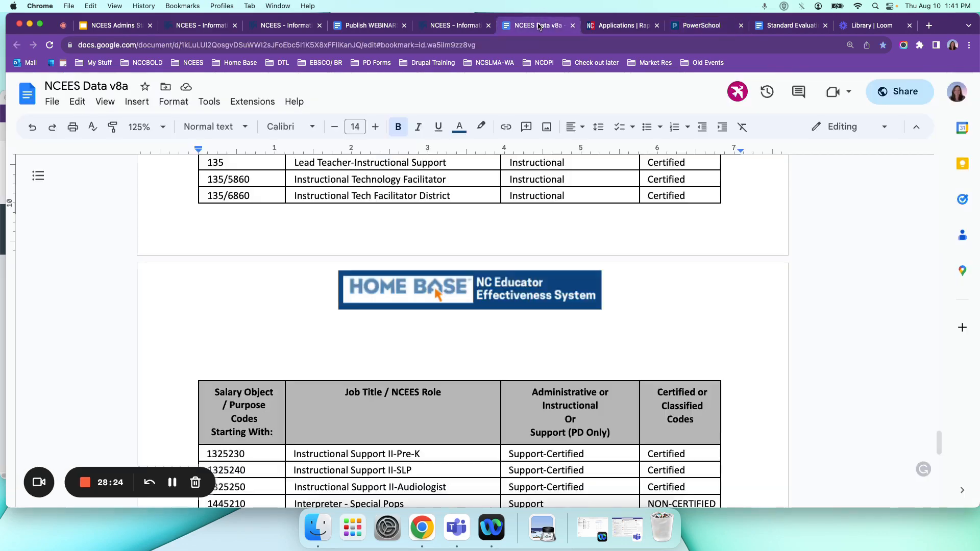
# Switch to the NCEES Data v8a document and examine which job titles its salary code table classifies as support.
pyautogui.click(536, 25)
pyautogui.scroll(-4, 506, 309)
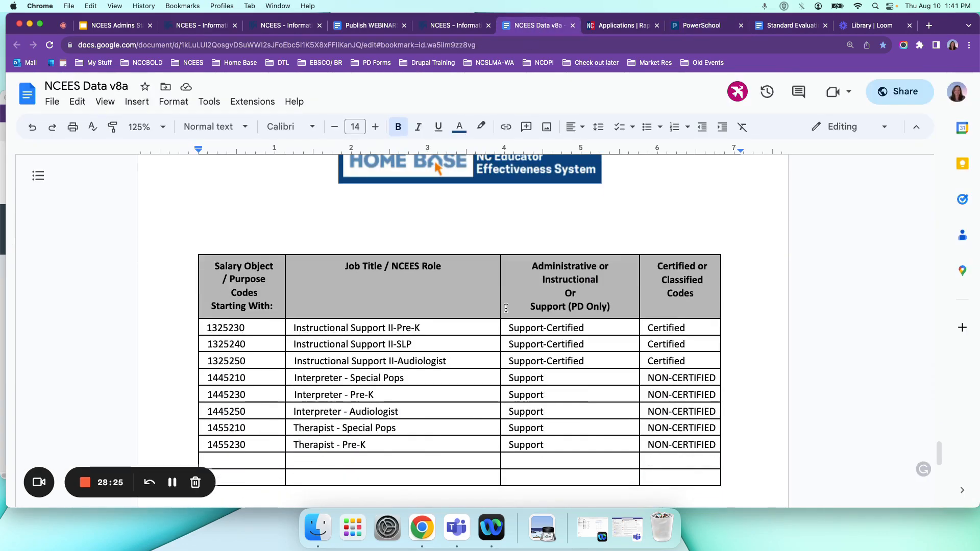
pyautogui.scroll(-1, 506, 308)
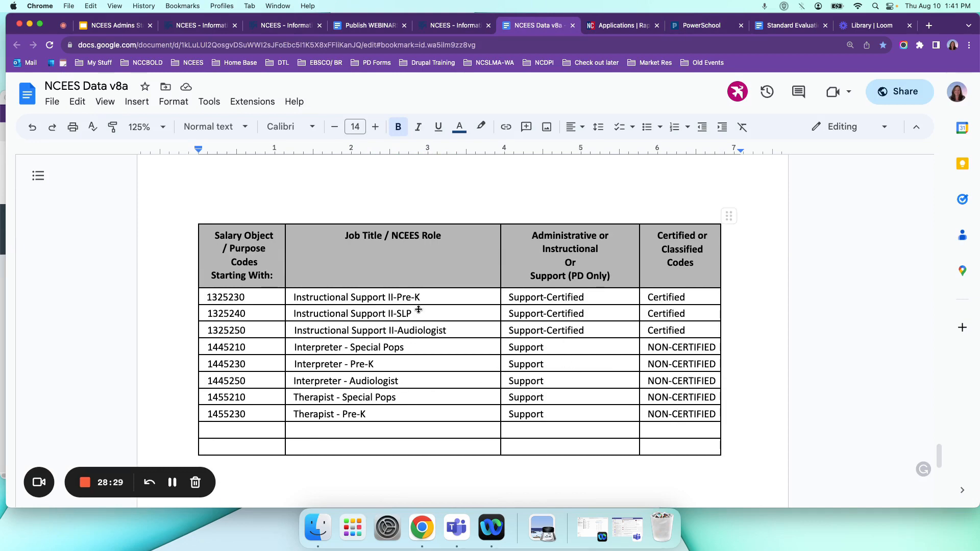
# Back in PowerSchool, set the support employee's teacher plan type to No Evaluation and the PDP type to No PDP.
pyautogui.click(623, 25)
pyautogui.click(708, 27)
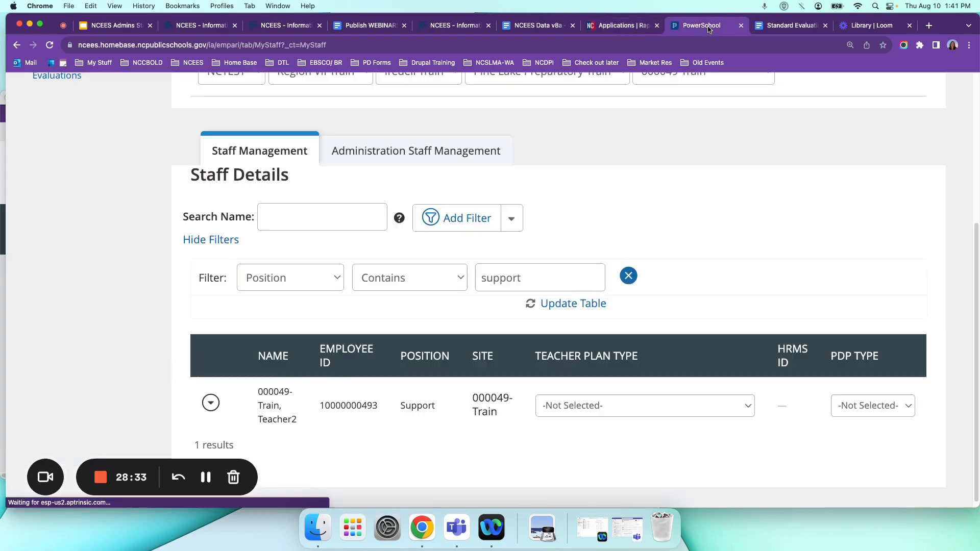
pyautogui.click(740, 406)
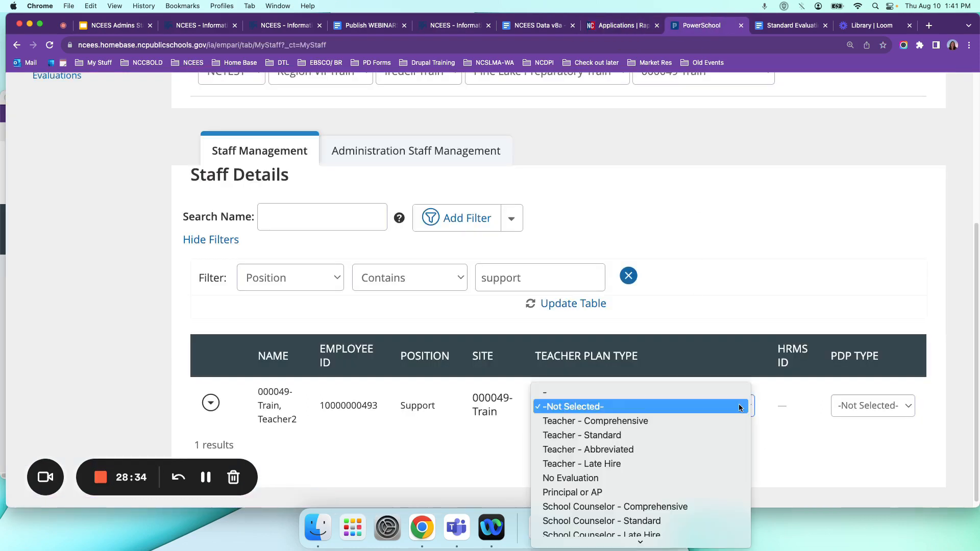
pyautogui.click(606, 476)
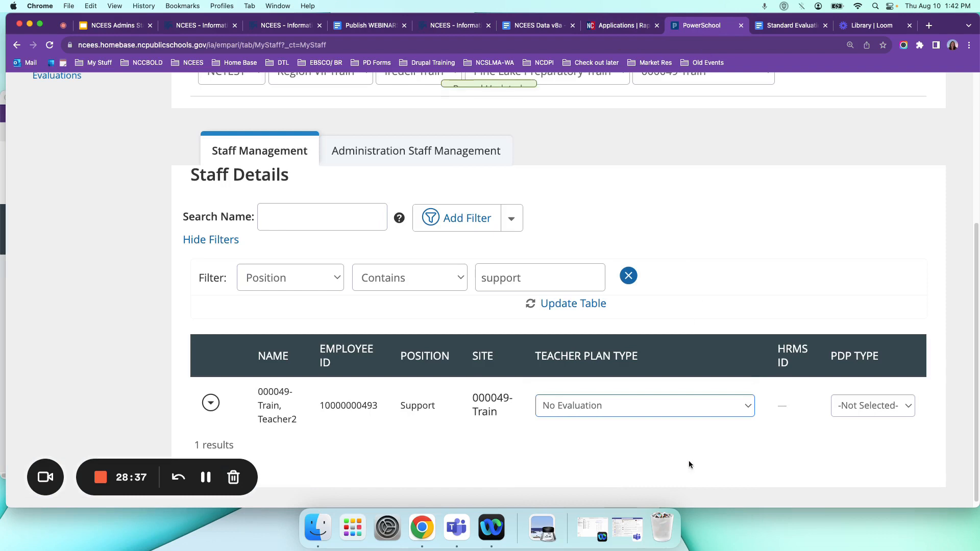
pyautogui.click(891, 412)
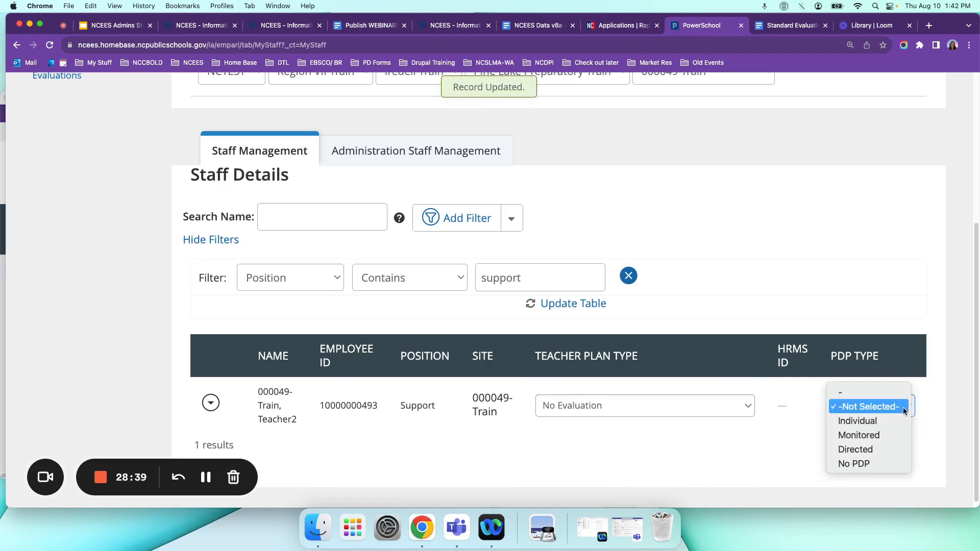
pyautogui.click(870, 464)
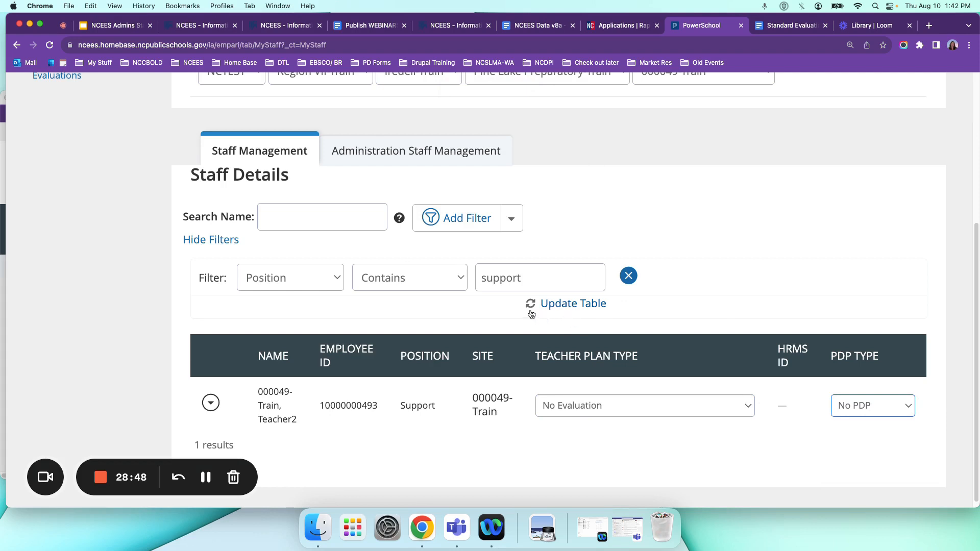
# Clear the position filter so the table lists all staff again.
pyautogui.click(512, 219)
pyautogui.click(471, 285)
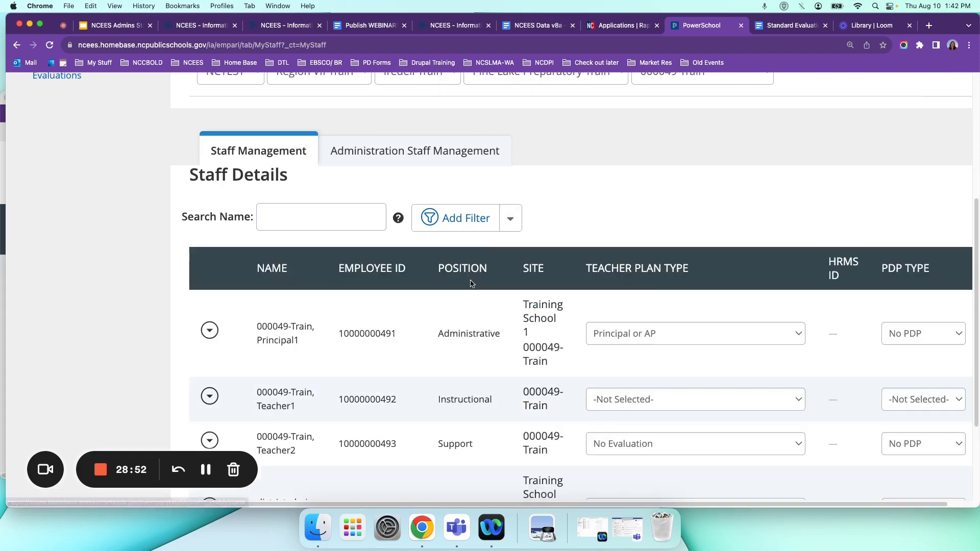
pyautogui.scroll(-3, 611, 342)
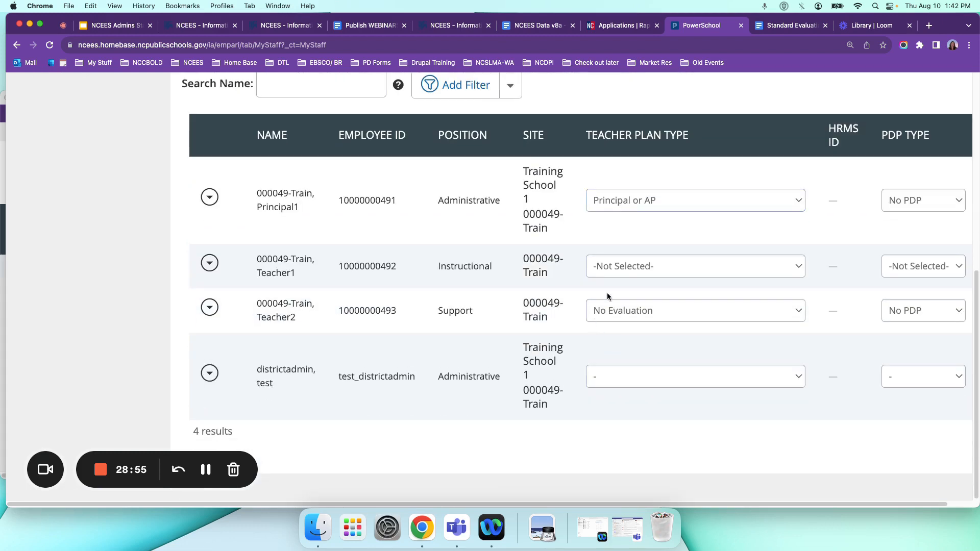
# Set the instructional employee's teacher plan type to Instructional Tech Facilitator - Comprehensive and the PDP type to Individual.
pyautogui.scroll(1, 459, 248)
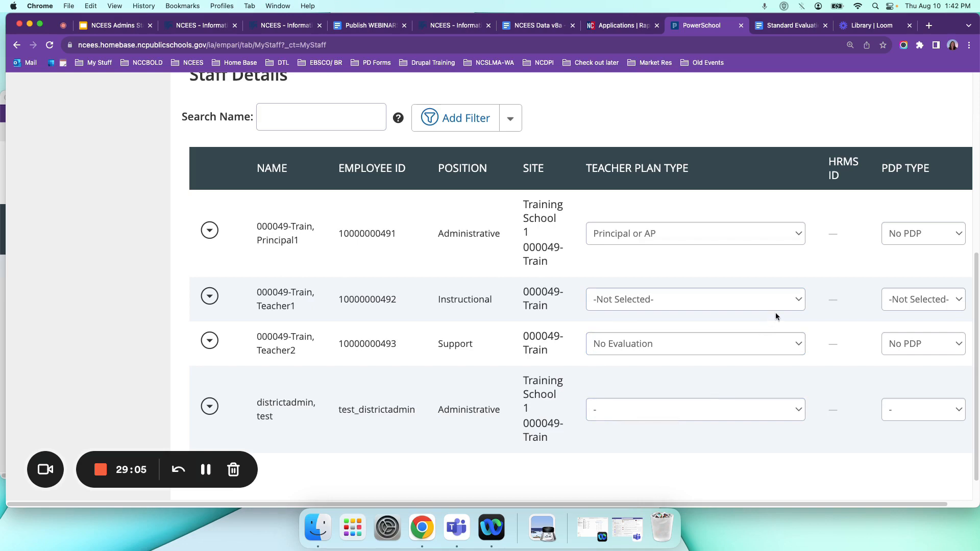
pyautogui.click(787, 301)
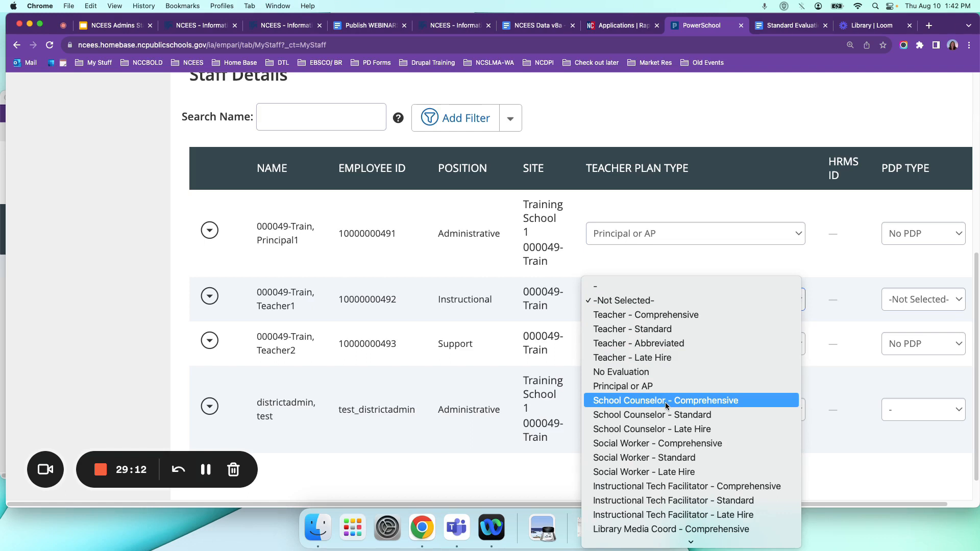
pyautogui.scroll(-1, 667, 402)
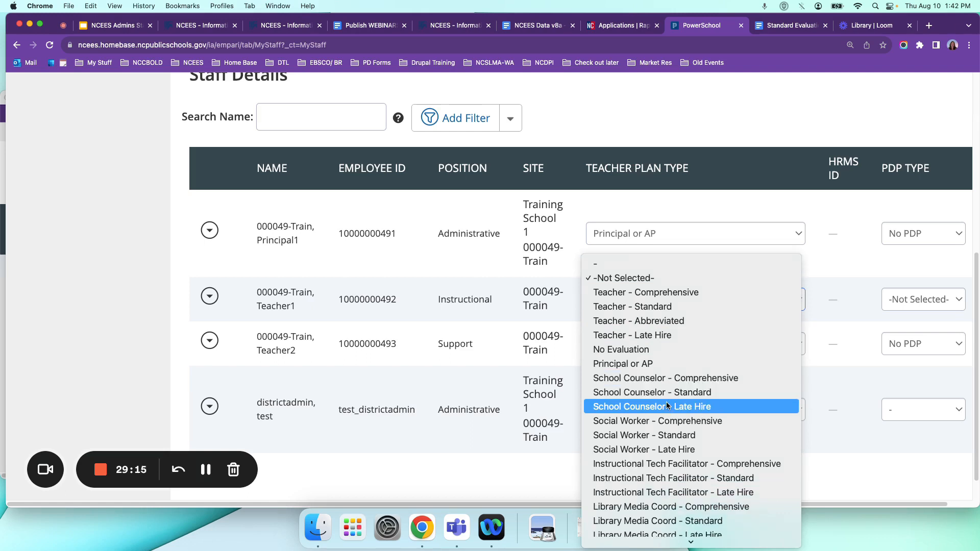
pyautogui.click(653, 468)
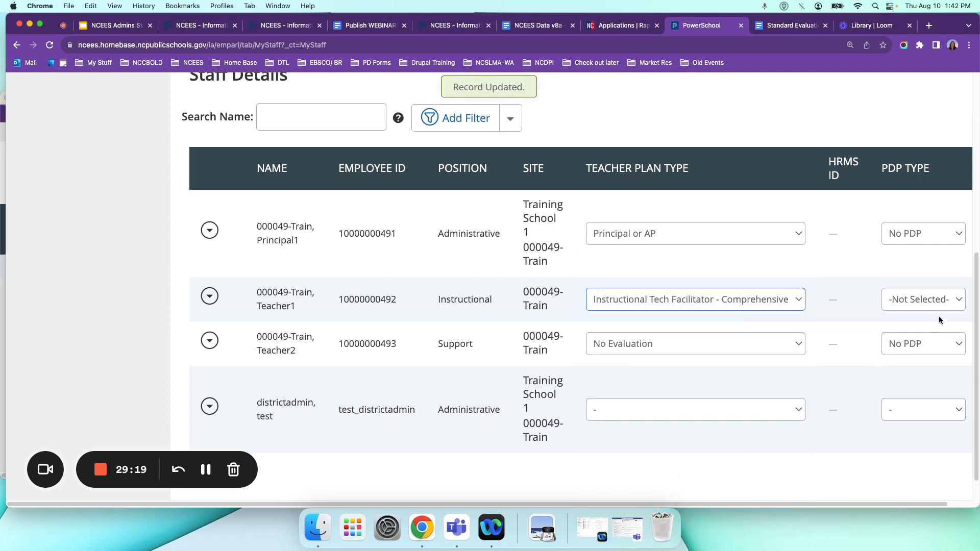
pyautogui.click(949, 305)
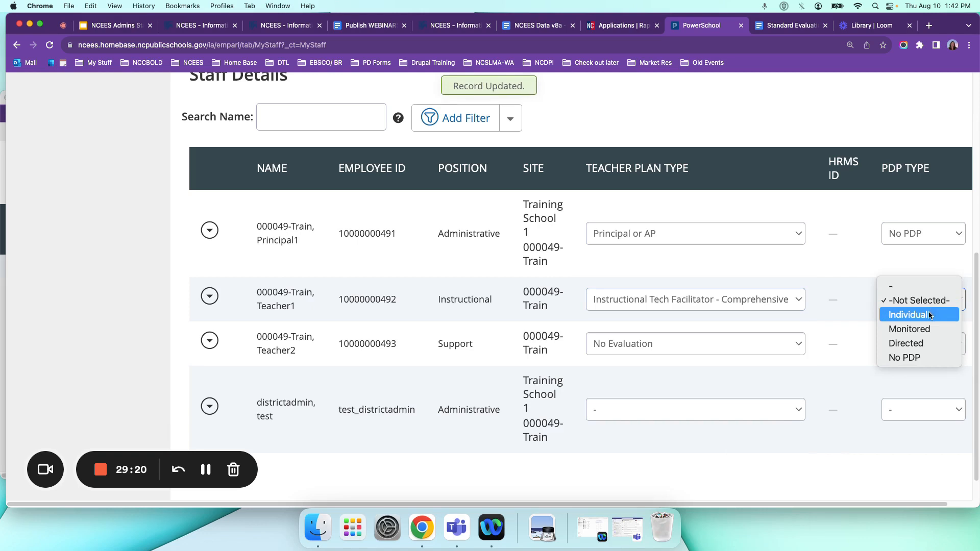
pyautogui.click(927, 315)
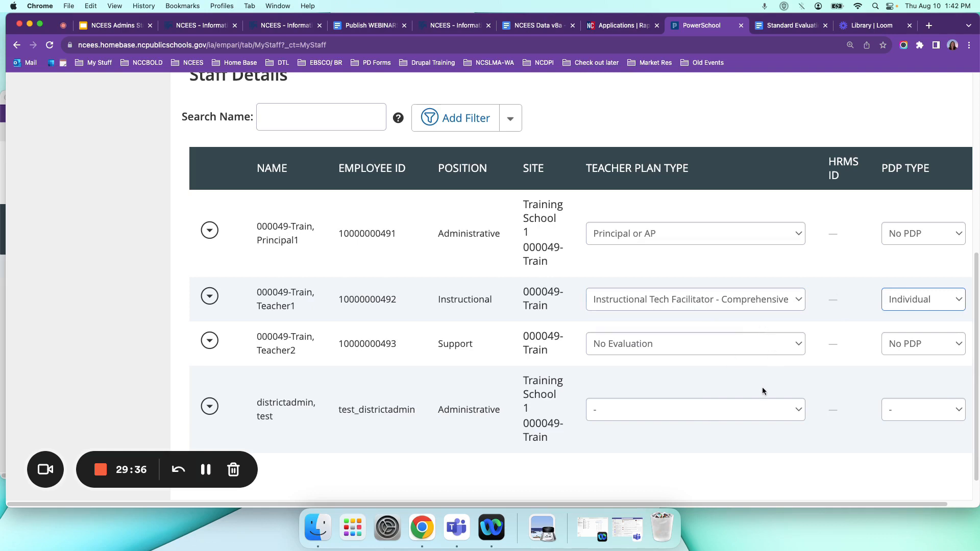
# Set the district admin test account's teacher plan type to Career Develop Coord - Standard and the PDP type to Directed.
pyautogui.click(788, 411)
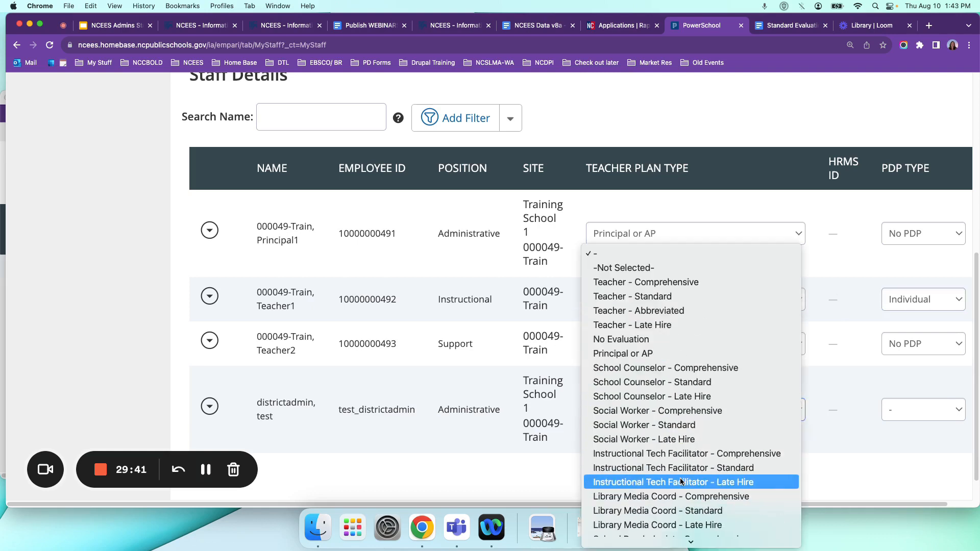
pyautogui.scroll(-1, 682, 482)
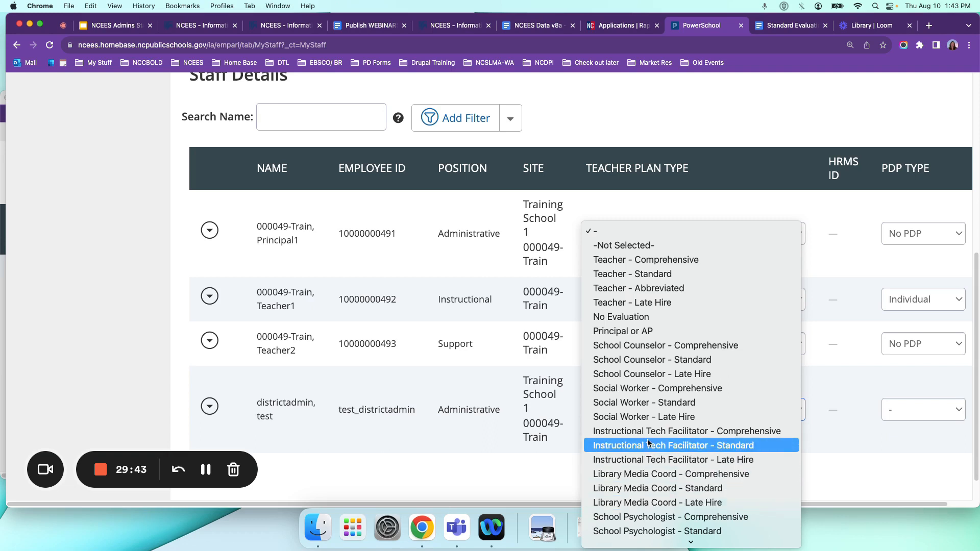
pyautogui.scroll(-4, 643, 491)
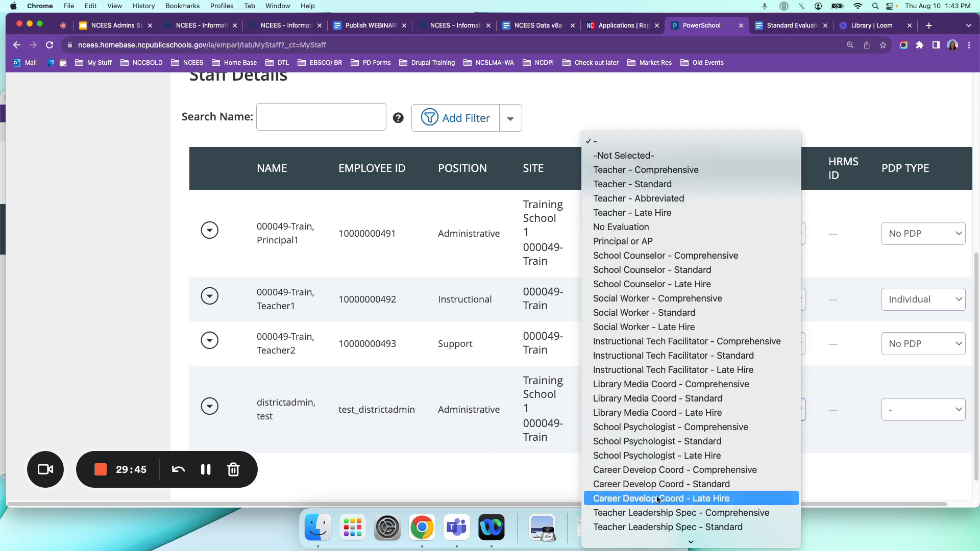
pyautogui.click(639, 488)
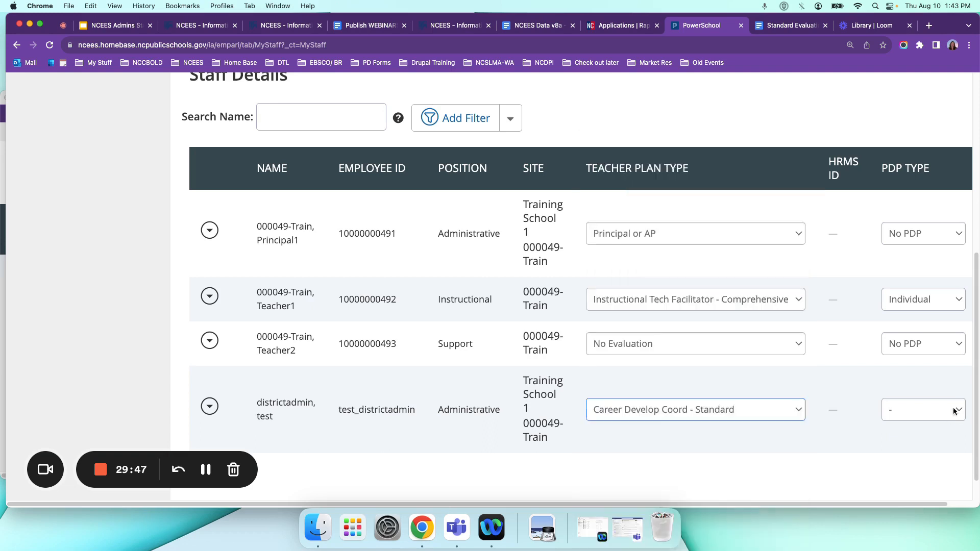
pyautogui.click(958, 409)
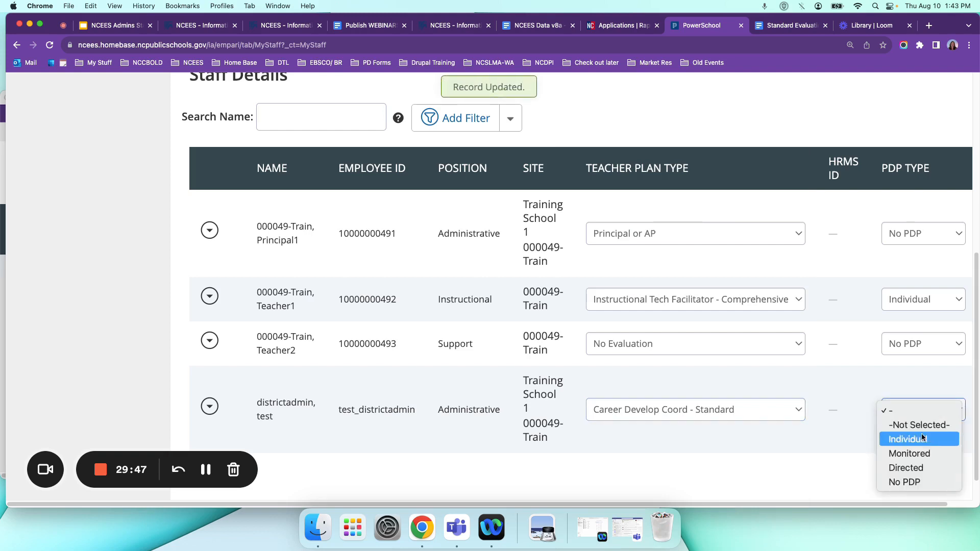
pyautogui.click(915, 469)
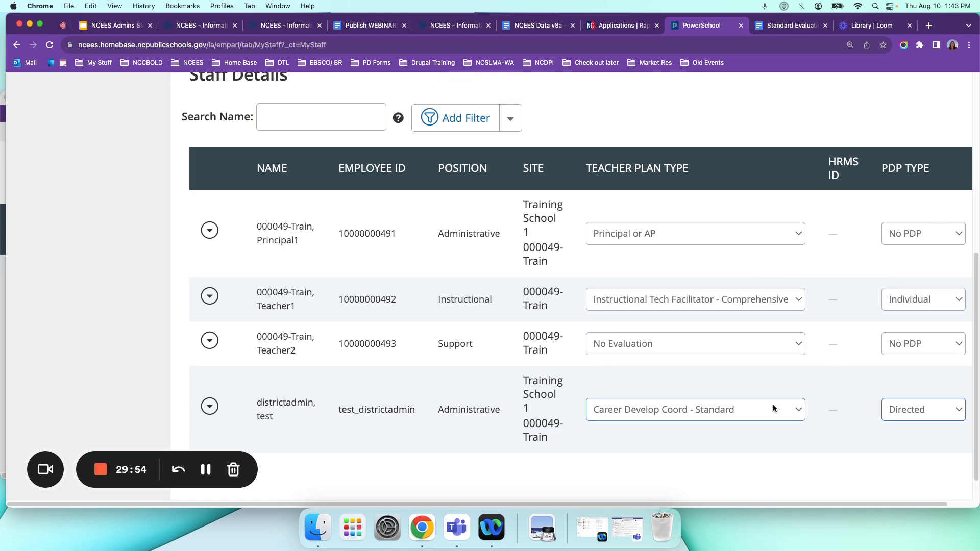
pyautogui.scroll(2, 773, 395)
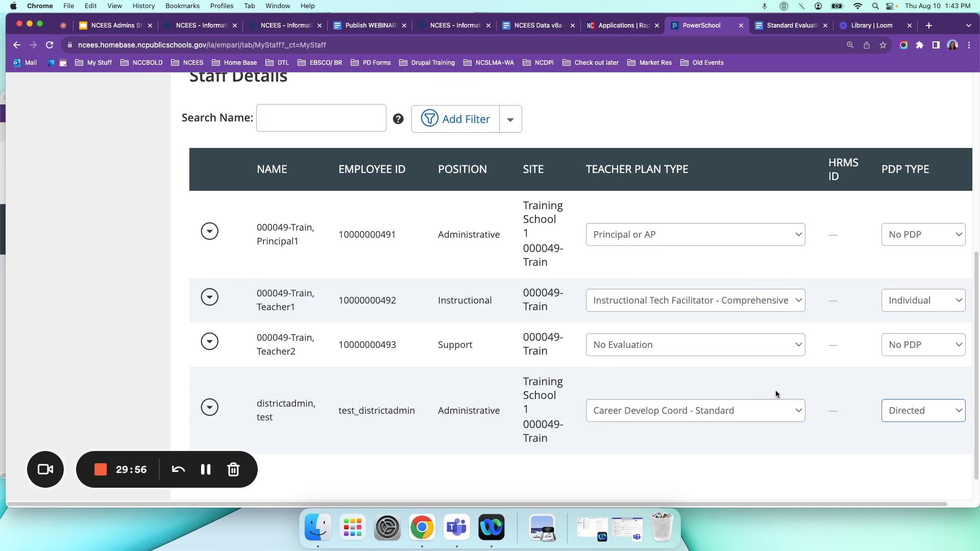
# Review the teacher plan type and PDP type assigned to each employee in the Staff Details table.
pyautogui.scroll(5, 776, 390)
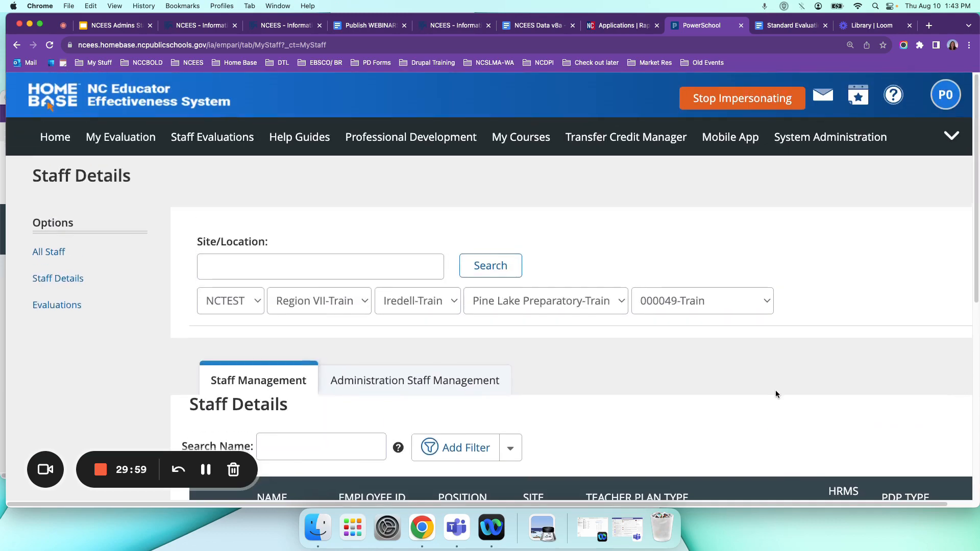
pyautogui.scroll(-7, 776, 390)
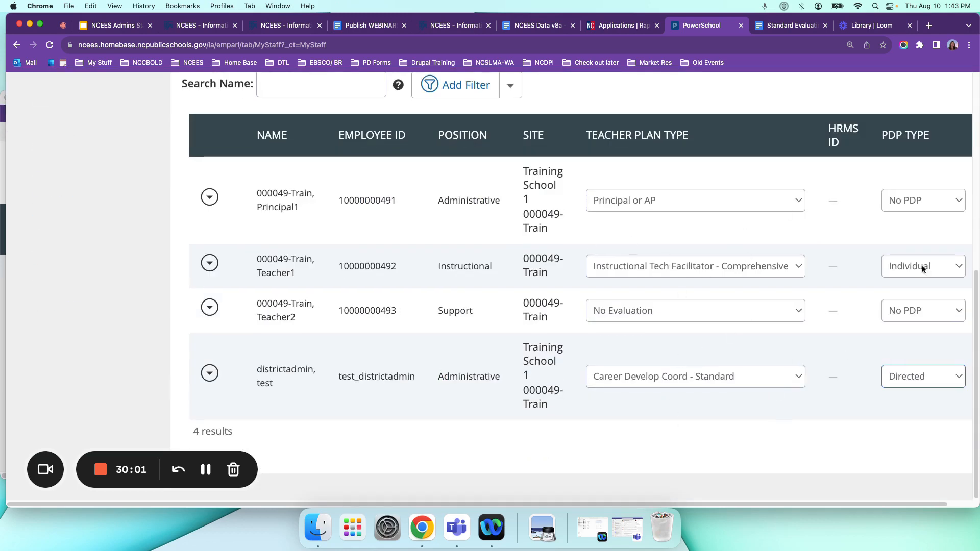
pyautogui.scroll(3, 659, 242)
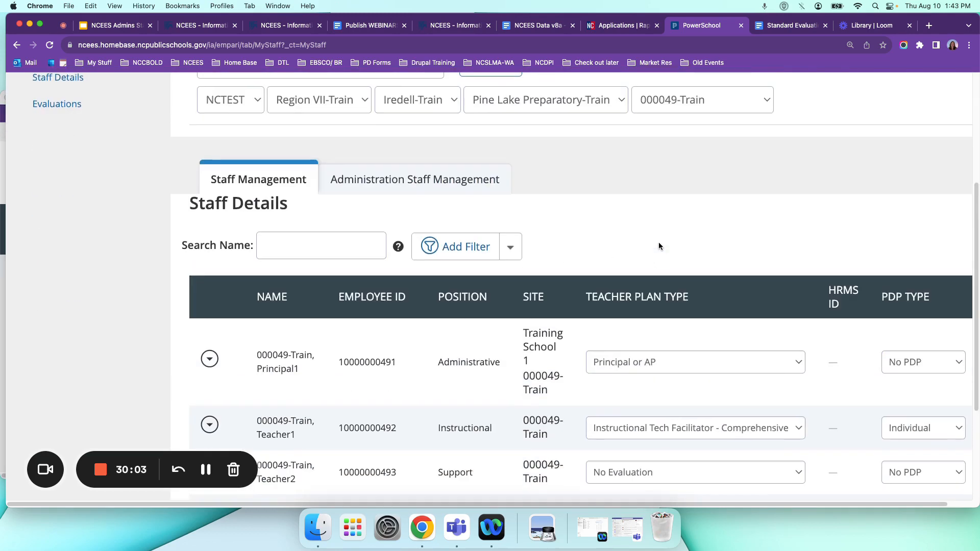
pyautogui.scroll(-3, 658, 246)
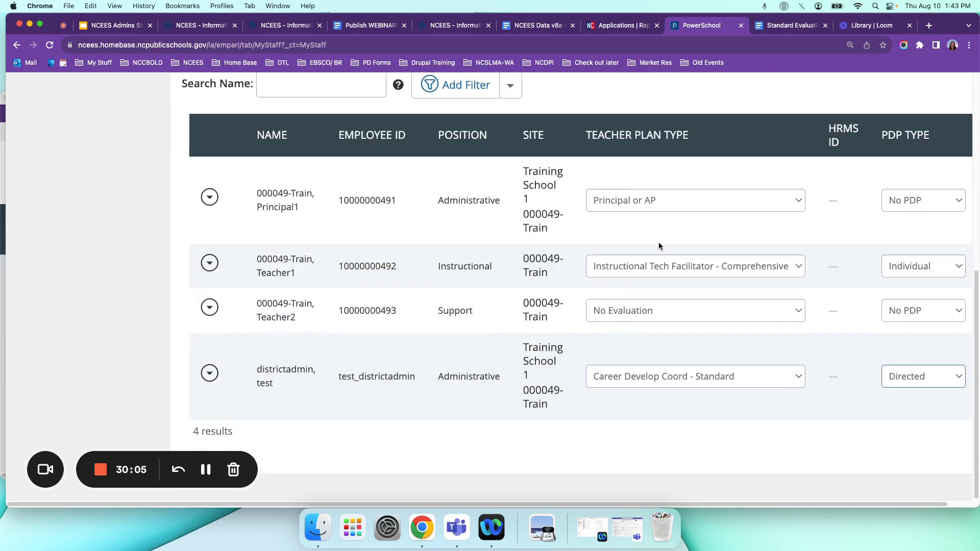
pyautogui.scroll(3, 659, 246)
pyautogui.scroll(-2, 659, 246)
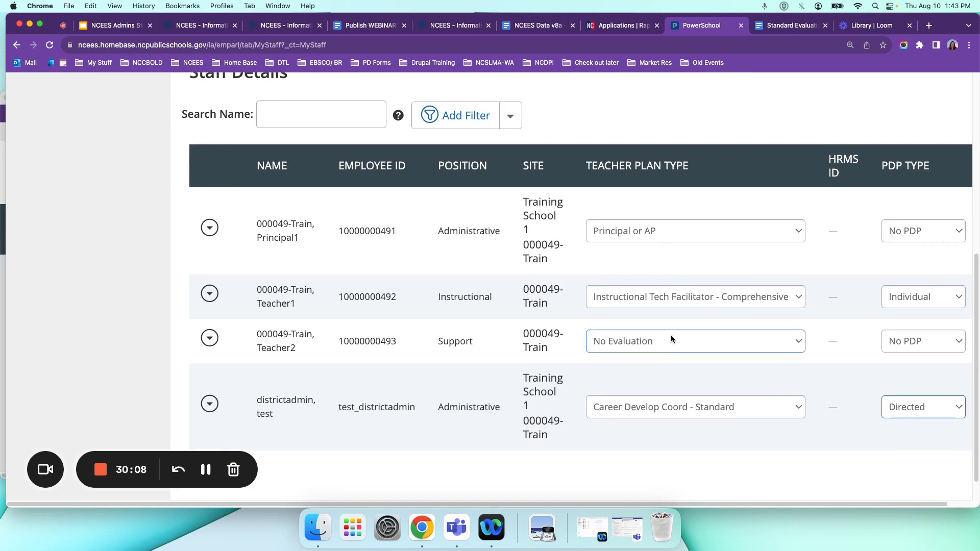
pyautogui.scroll(6, 671, 338)
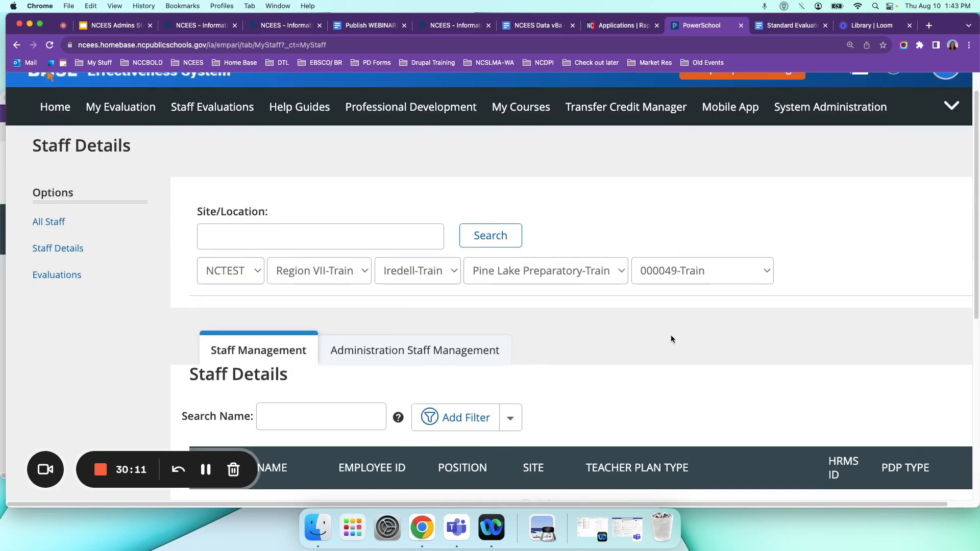
pyautogui.scroll(1, 676, 309)
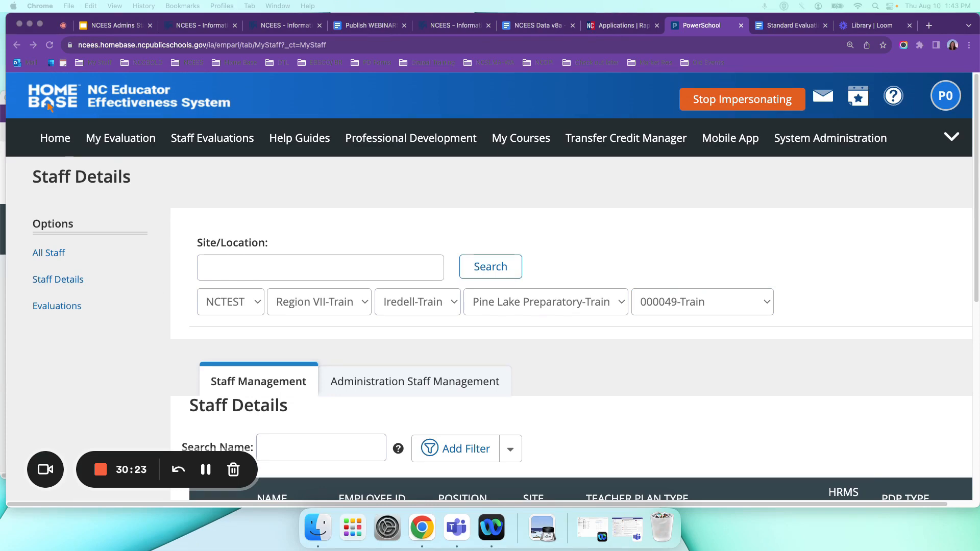
pyautogui.scroll(-5, 631, 388)
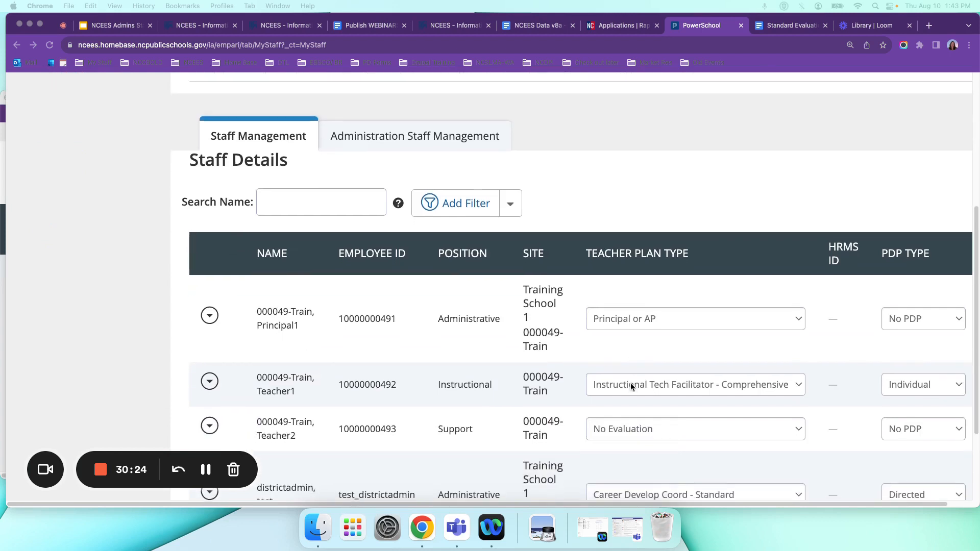
pyautogui.scroll(-1, 634, 386)
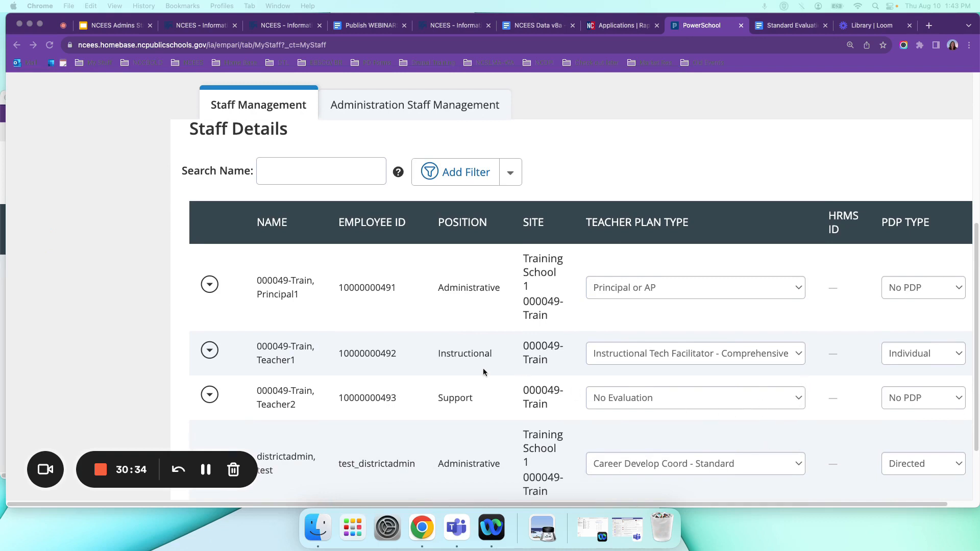
# In the NCEES Admins Google Slides deck, start the slideshow from slide 30 and advance to the Set Teacher/Staff Plan Access Rights slide.
pyautogui.click(116, 27)
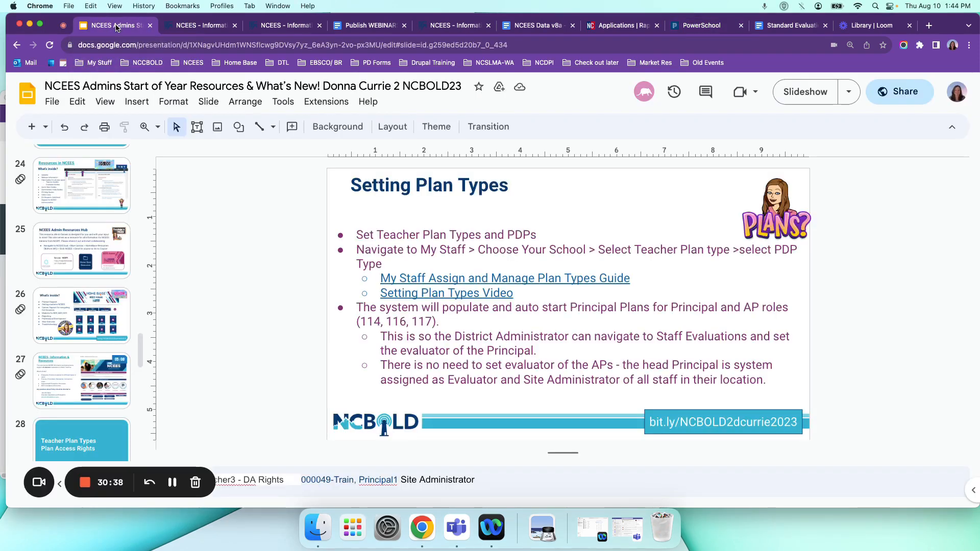
pyautogui.scroll(-3, 491, 350)
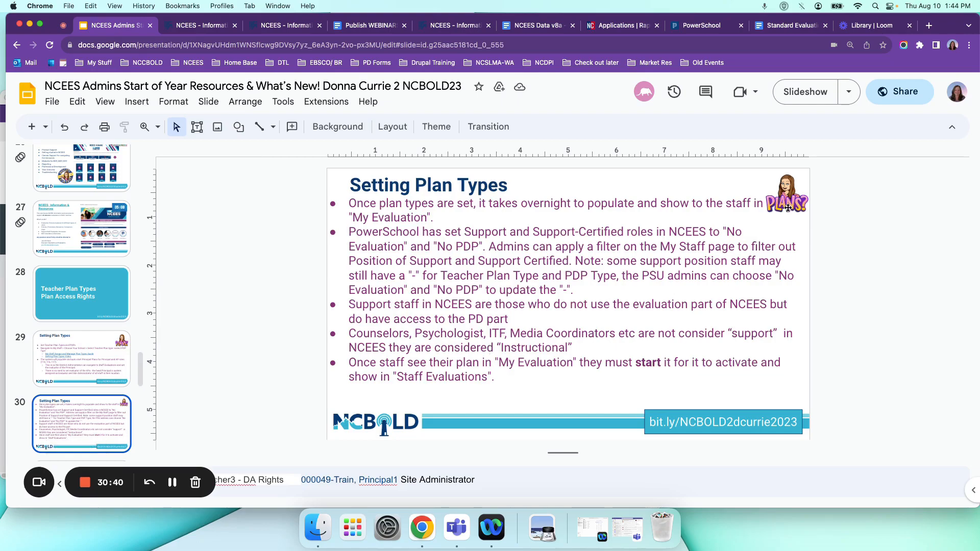
pyautogui.click(804, 94)
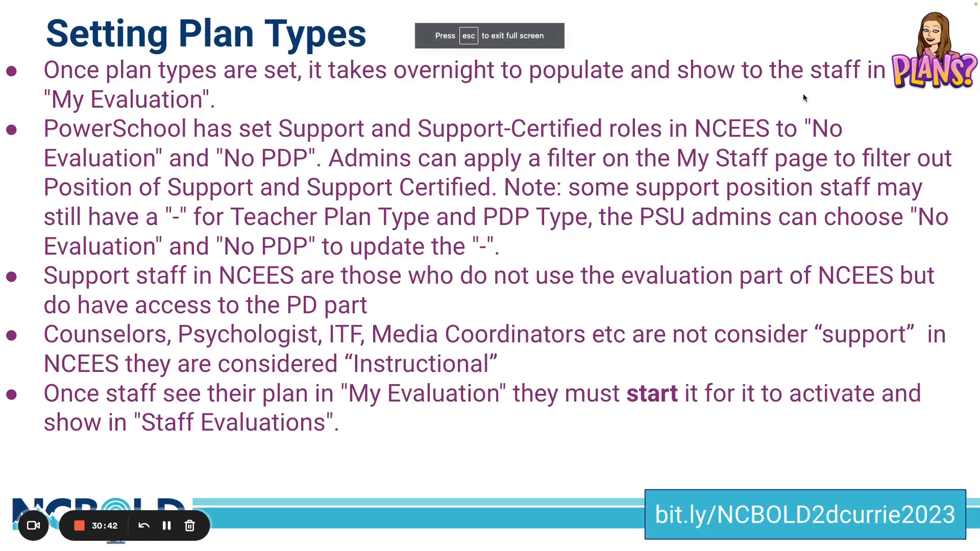
pyautogui.click(804, 94)
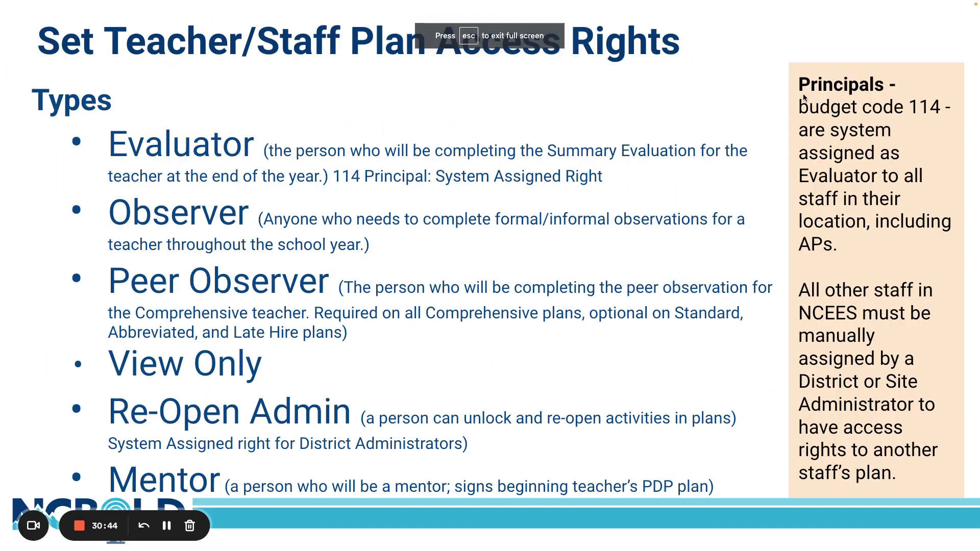
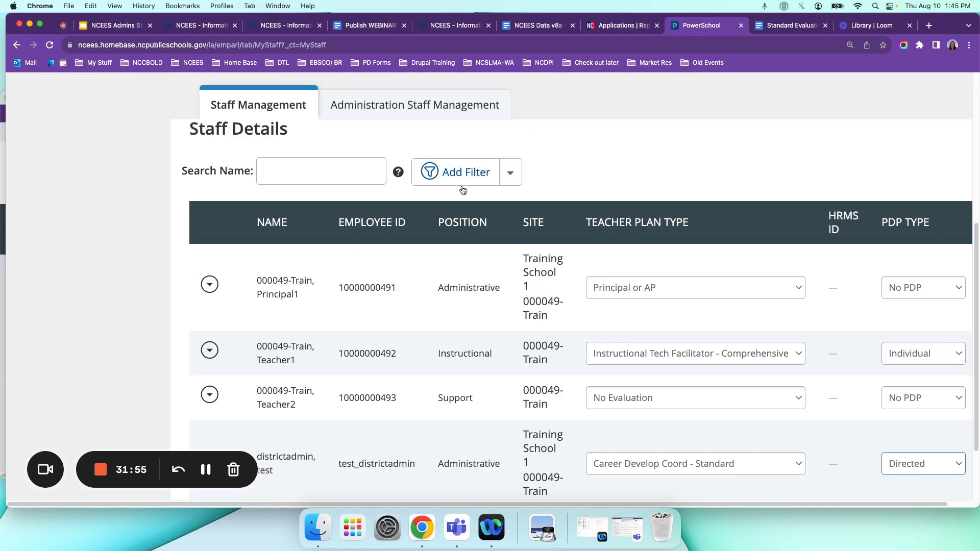
# Open My Staff and bring up the Administrators list under Administration Staff Management.
pyautogui.scroll(5, 501, 256)
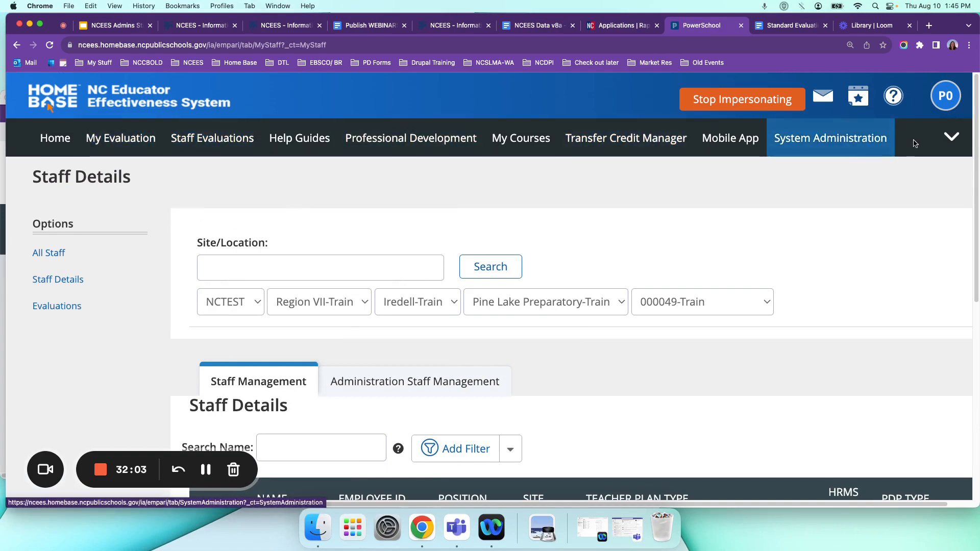
pyautogui.click(951, 136)
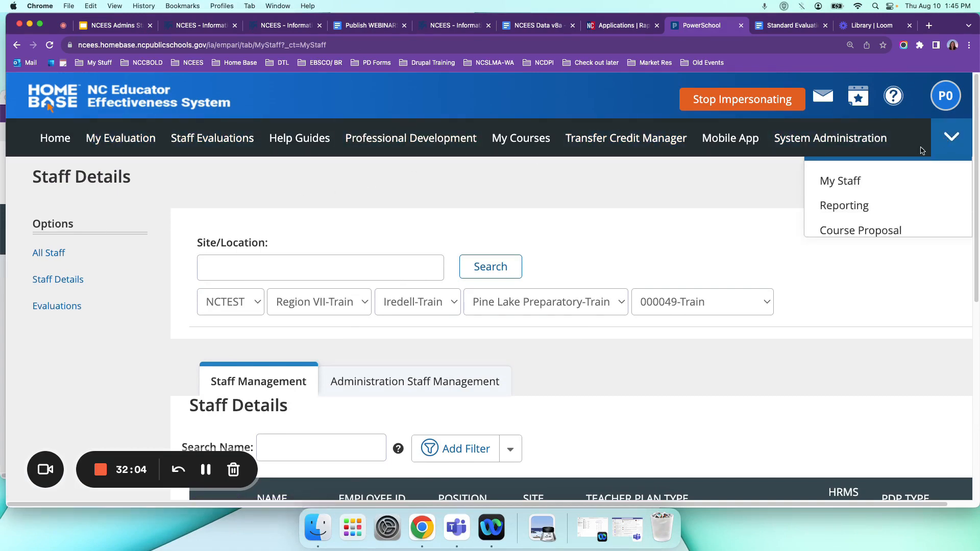
pyautogui.click(851, 182)
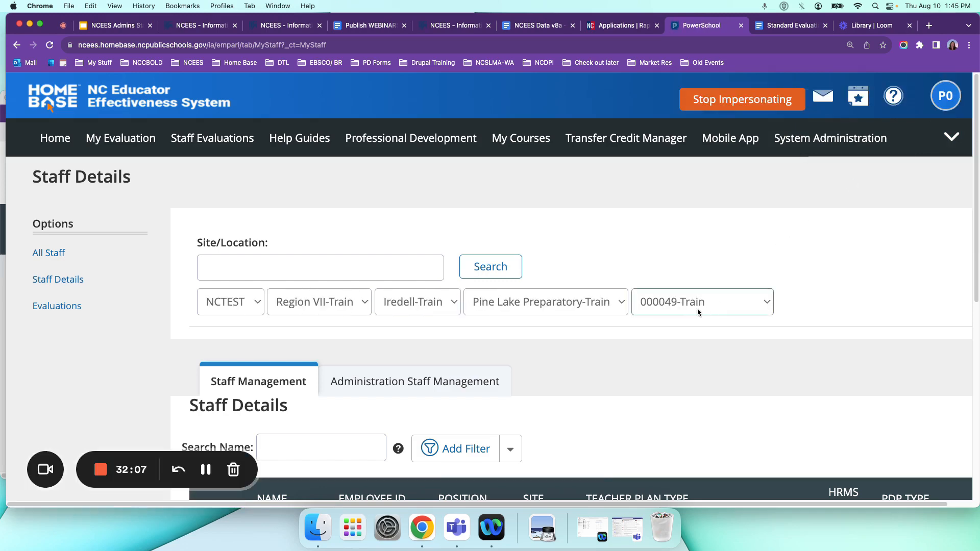
pyautogui.scroll(-3, 693, 310)
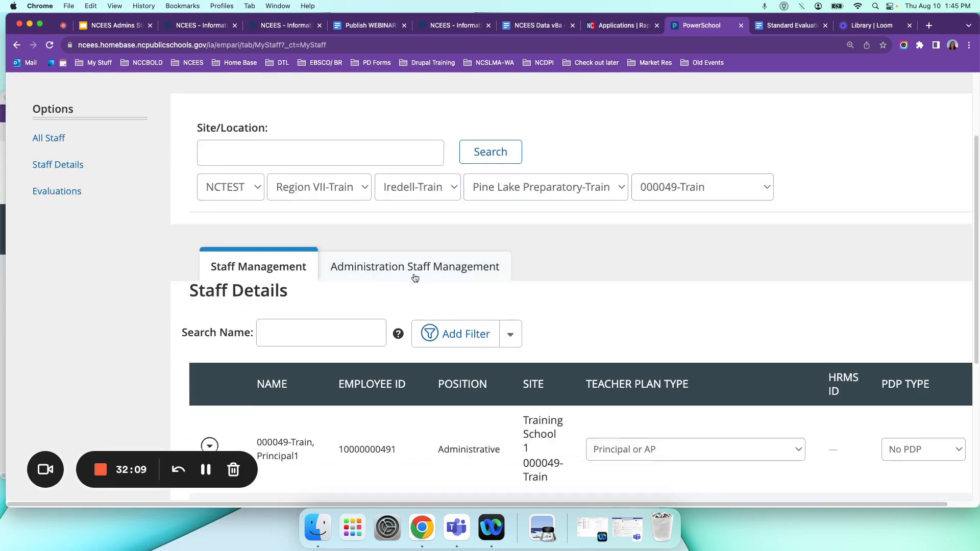
pyautogui.click(393, 277)
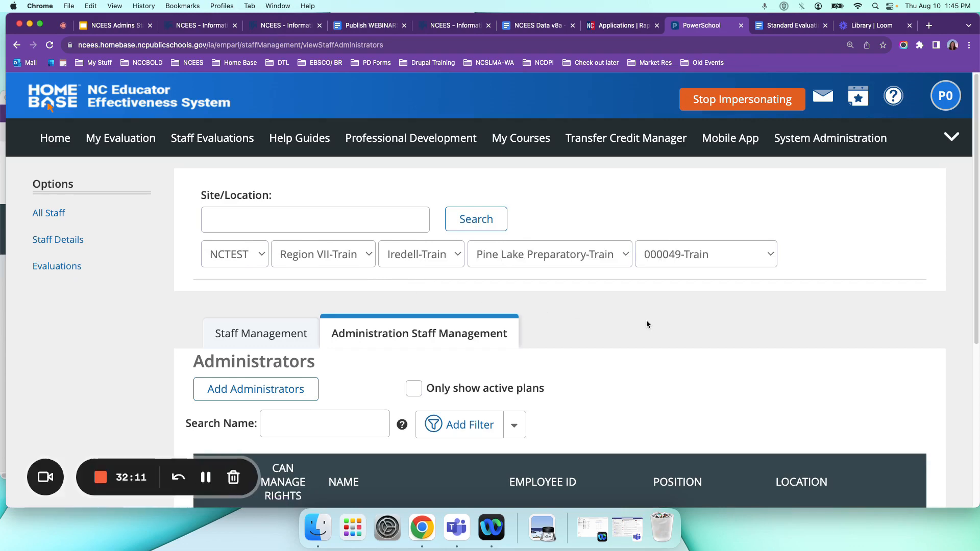
pyautogui.scroll(-2, 687, 331)
pyautogui.scroll(-5, 687, 329)
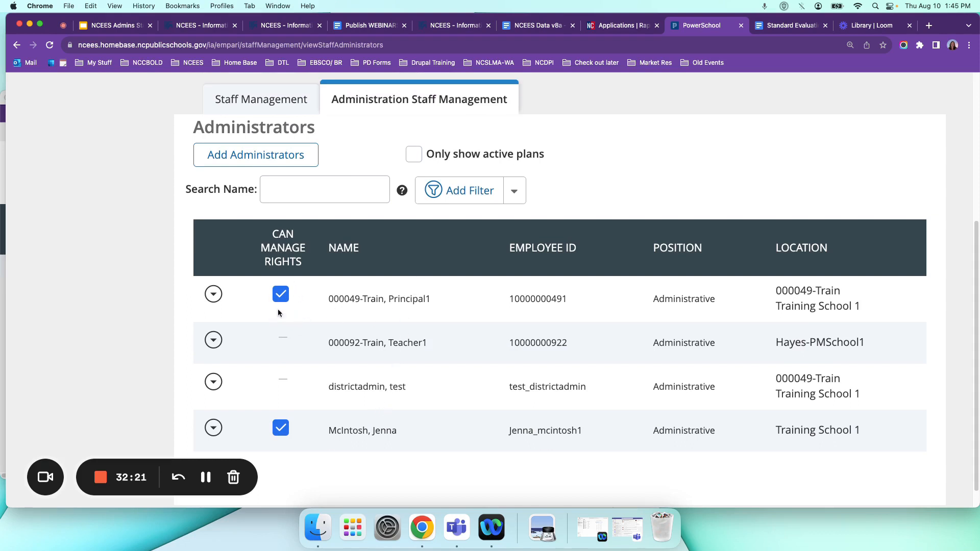
# Open the Admin Rights for the 000049-Train principal and enlarge the rights window to full screen.
pyautogui.click(213, 294)
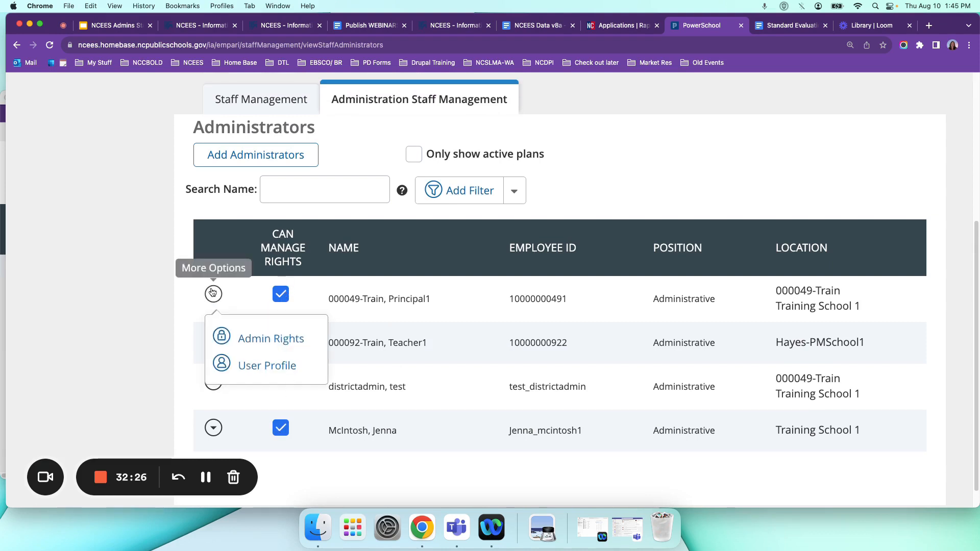
pyautogui.click(262, 342)
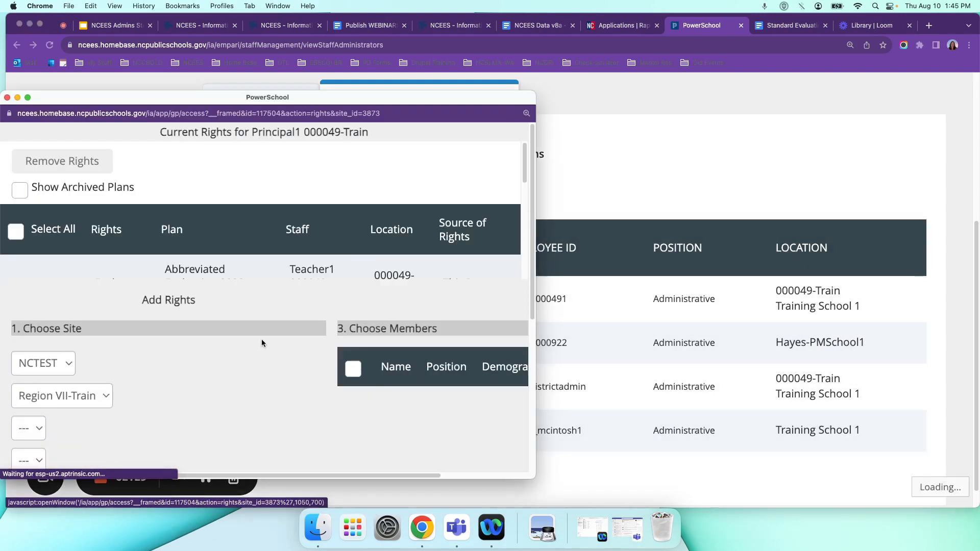
pyautogui.moveTo(171, 93); pyautogui.dragTo(278, 80)
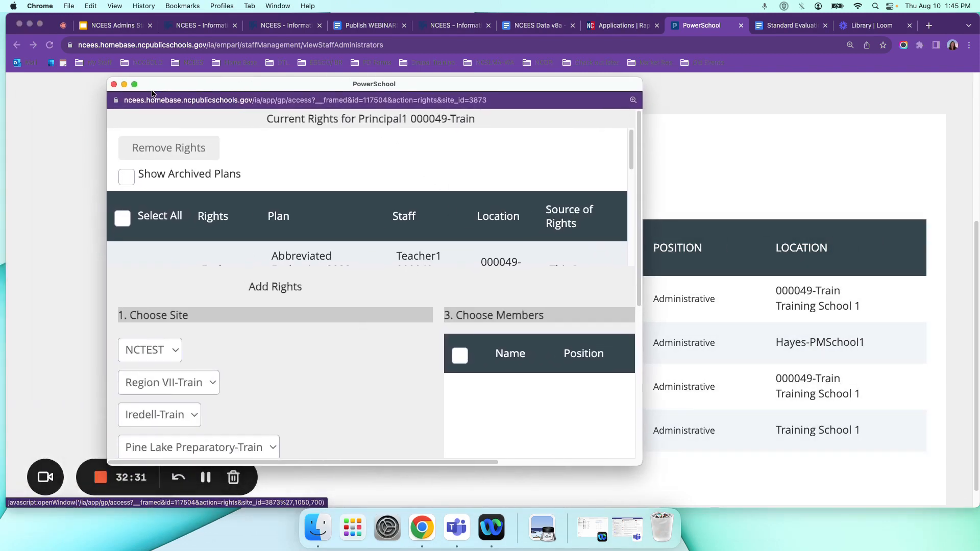
pyautogui.click(136, 85)
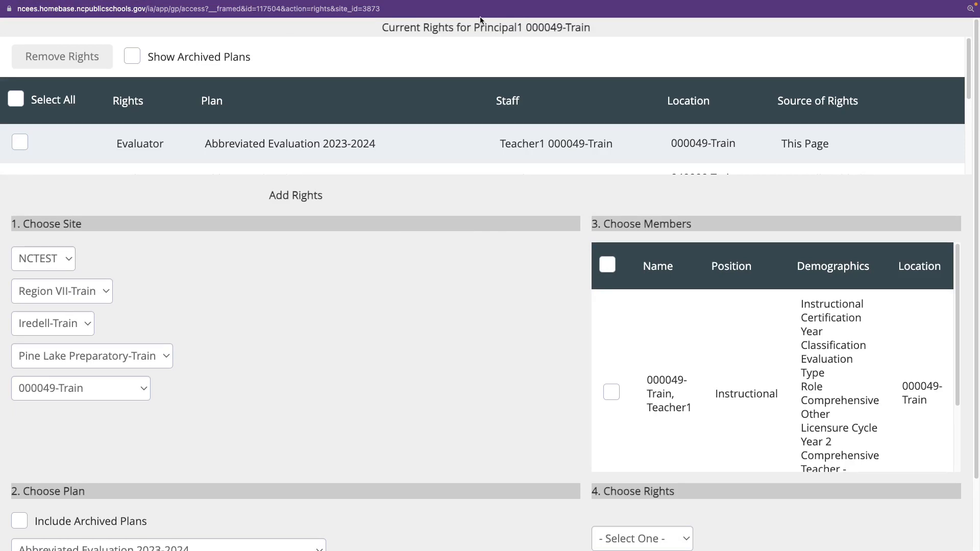
# Examine the principal's current plan rights and the site, plan, members and rights sections for adding rights.
pyautogui.scroll(-1, 379, 158)
pyautogui.scroll(-3, 381, 149)
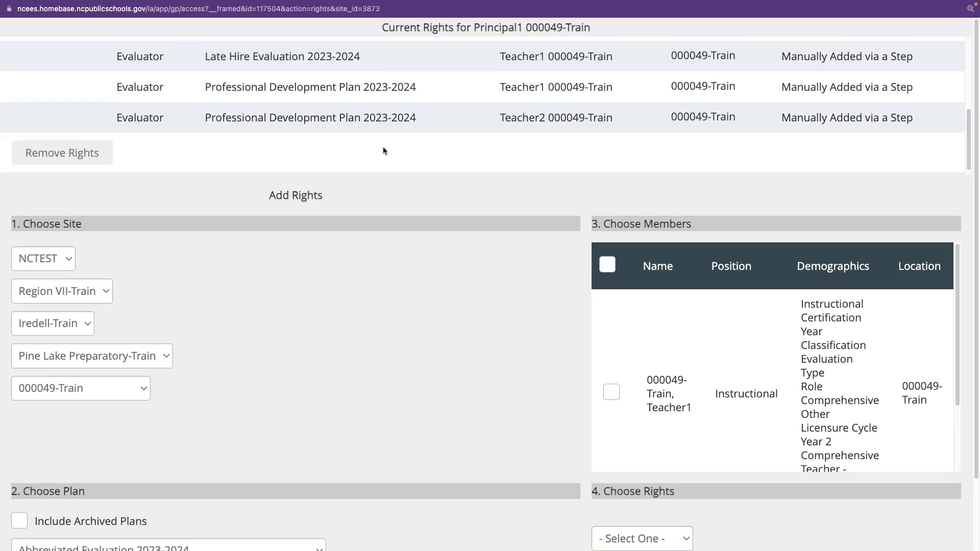
pyautogui.scroll(5, 408, 104)
pyautogui.scroll(-3, 410, 125)
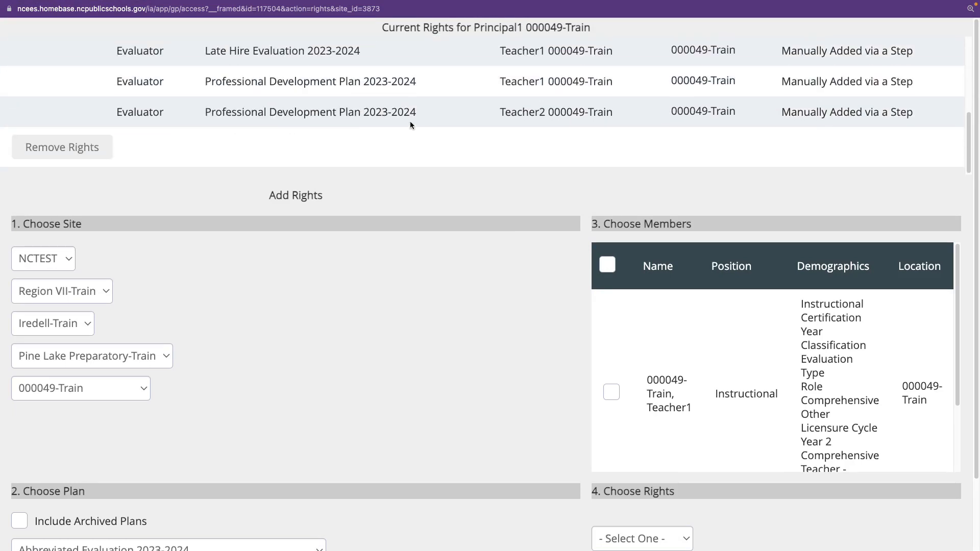
pyautogui.scroll(5, 410, 123)
pyautogui.scroll(-3, 411, 123)
pyautogui.scroll(-2, 394, 299)
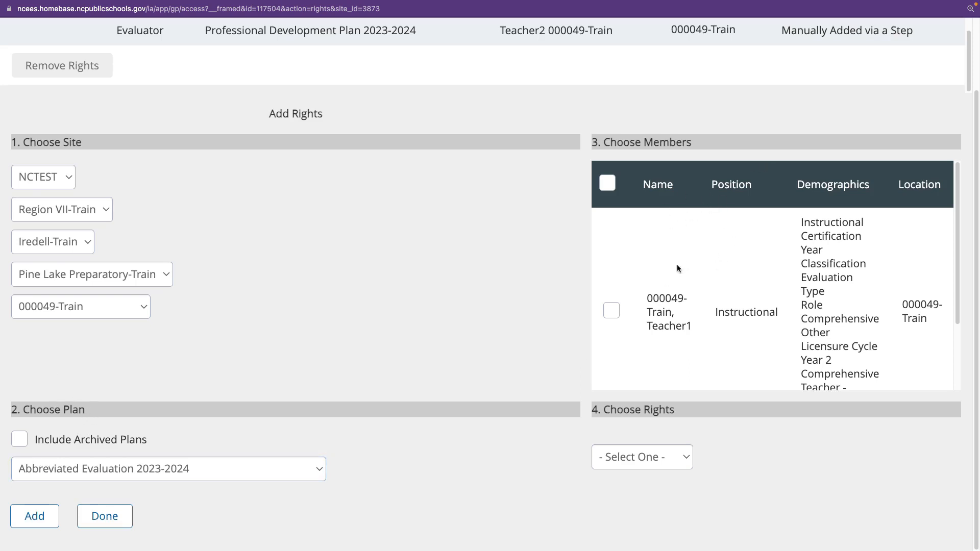
pyautogui.scroll(-1, 764, 237)
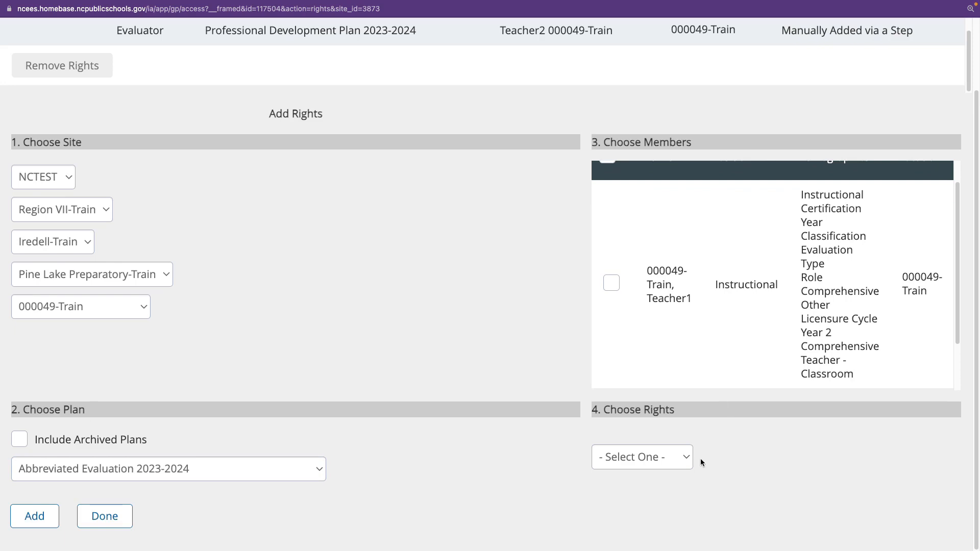
pyautogui.scroll(3, 617, 426)
pyautogui.scroll(1, 608, 416)
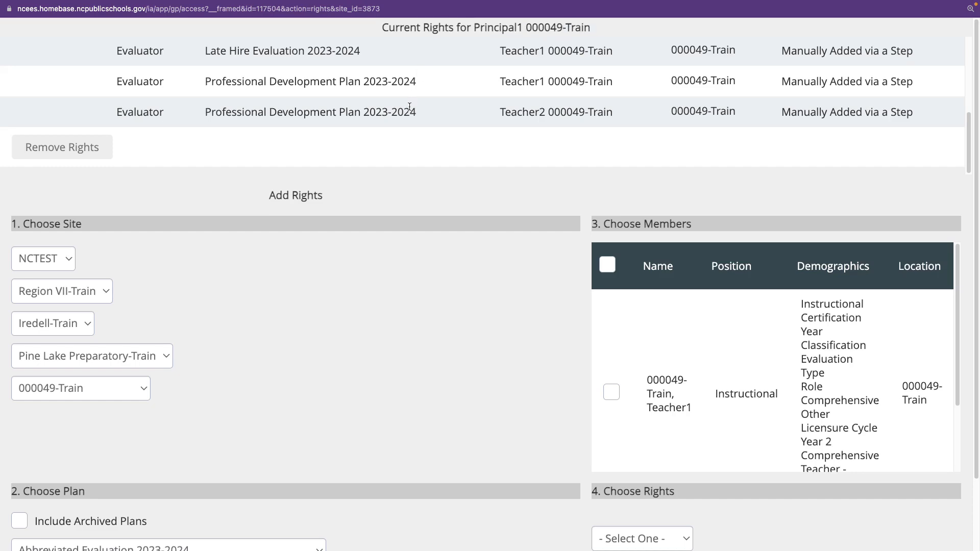
pyautogui.scroll(-2, 427, 69)
pyautogui.scroll(1, 439, 53)
pyautogui.scroll(-3, 434, 94)
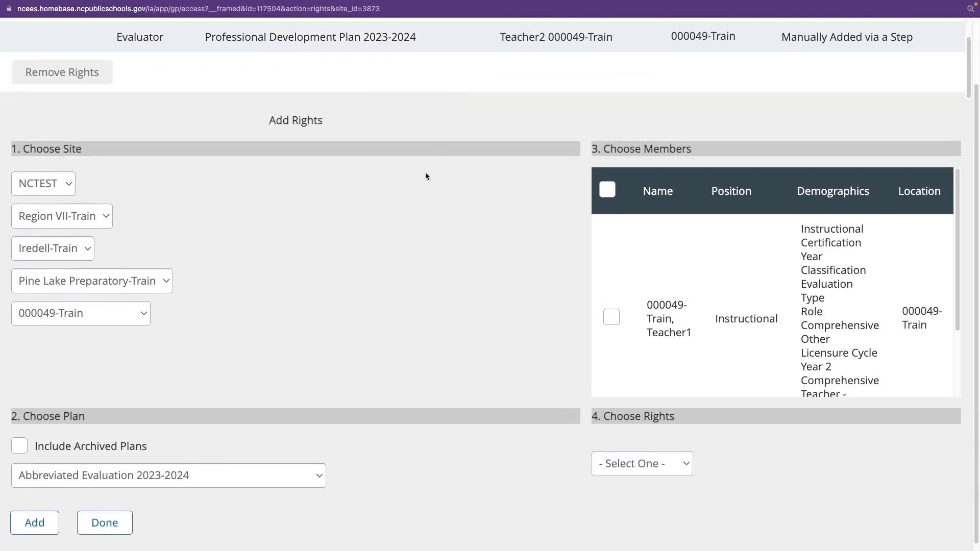
pyautogui.scroll(3, 429, 133)
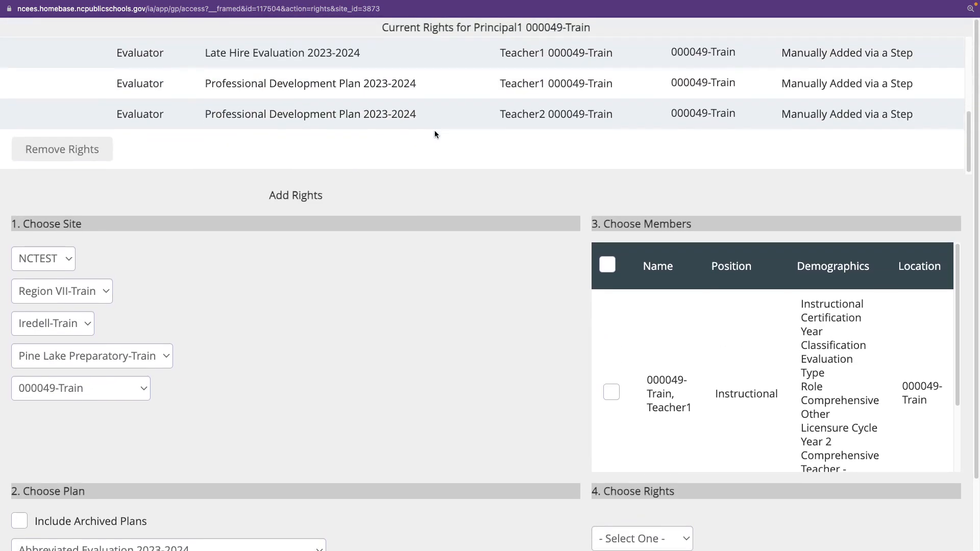
pyautogui.scroll(-3, 482, 308)
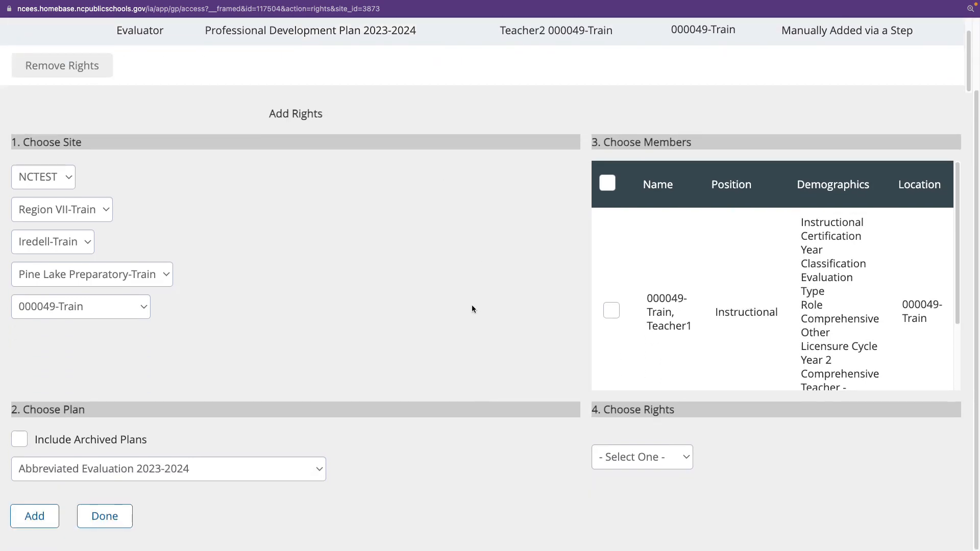
# Choose the Comprehensive Evaluation 2023-2024 plan and the Evaluator right for the principal under Add Rights.
pyautogui.click(286, 468)
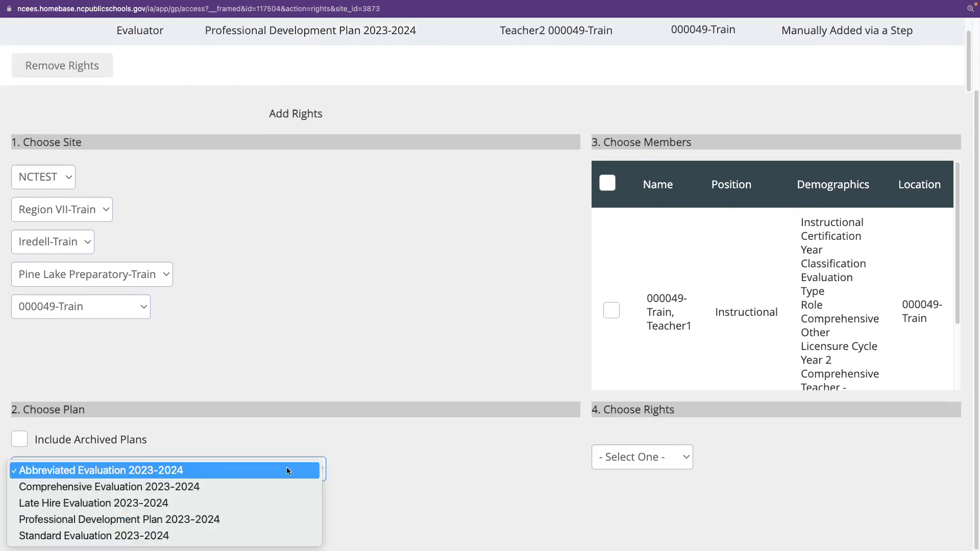
pyautogui.click(108, 484)
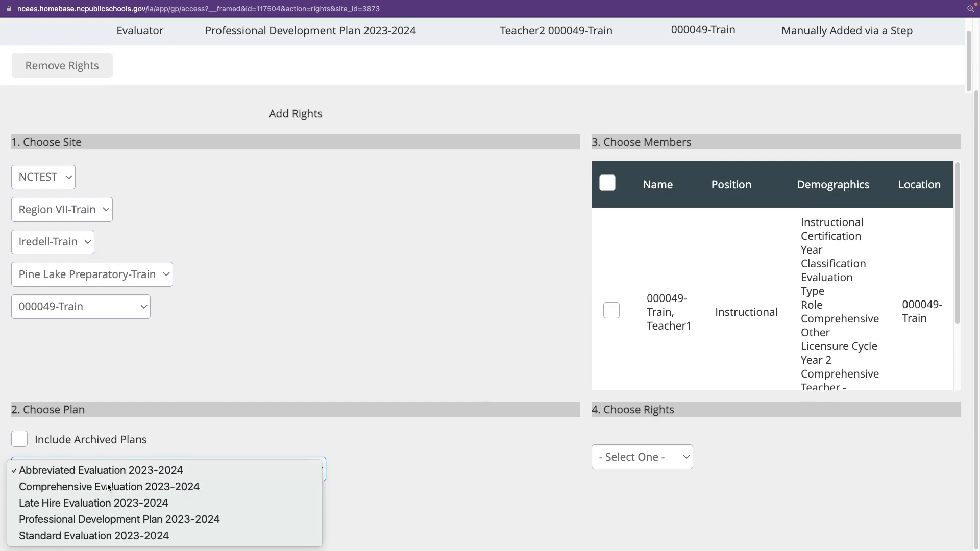
pyautogui.scroll(-5, 678, 294)
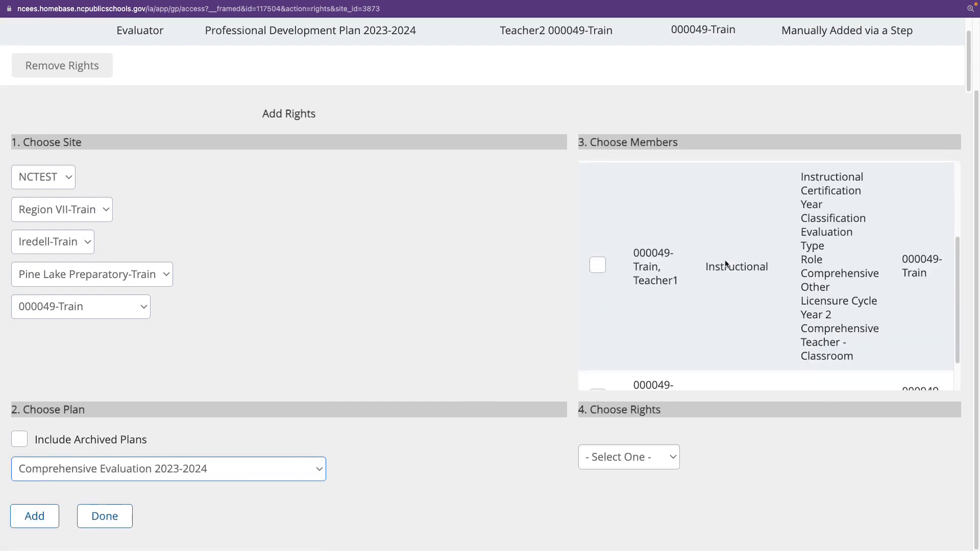
pyautogui.scroll(5, 730, 259)
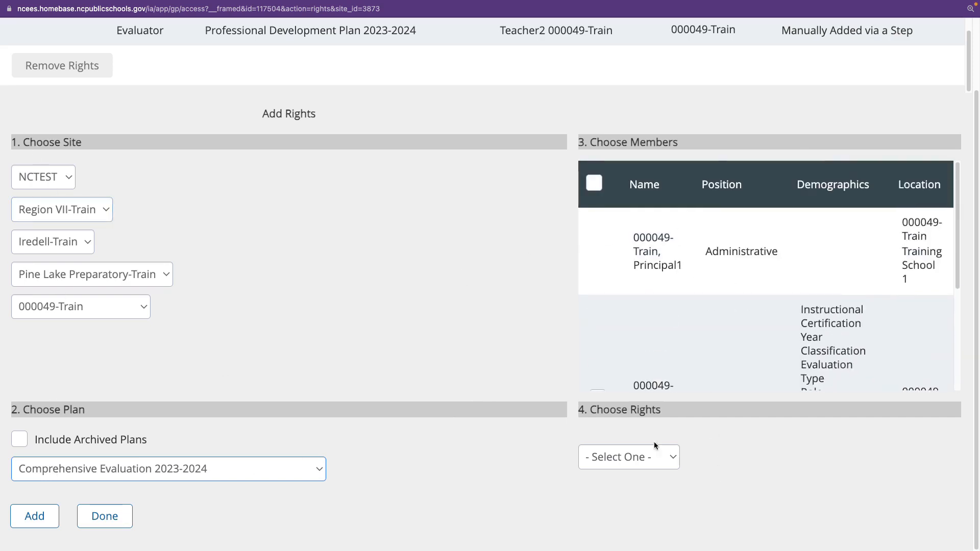
pyautogui.scroll(3, 561, 301)
pyautogui.scroll(-3, 511, 280)
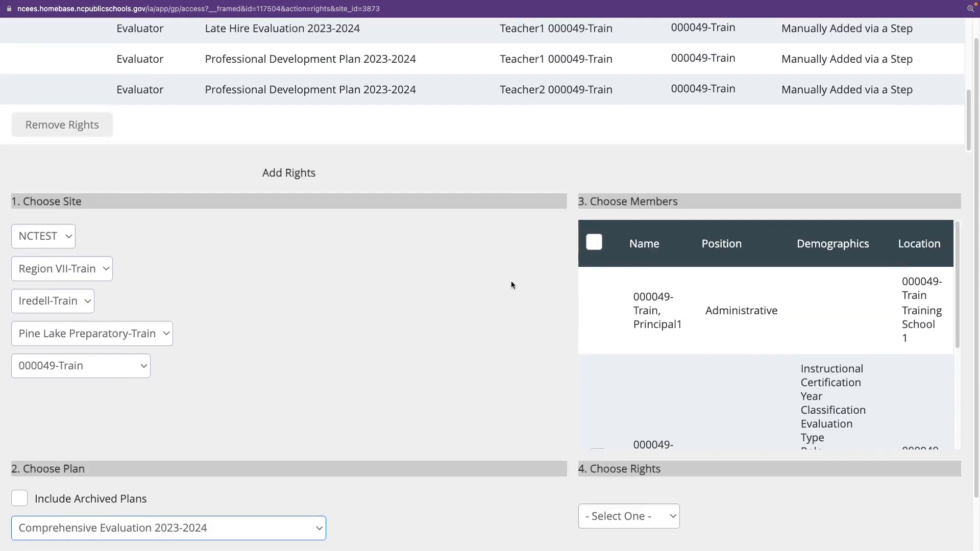
pyautogui.click(669, 458)
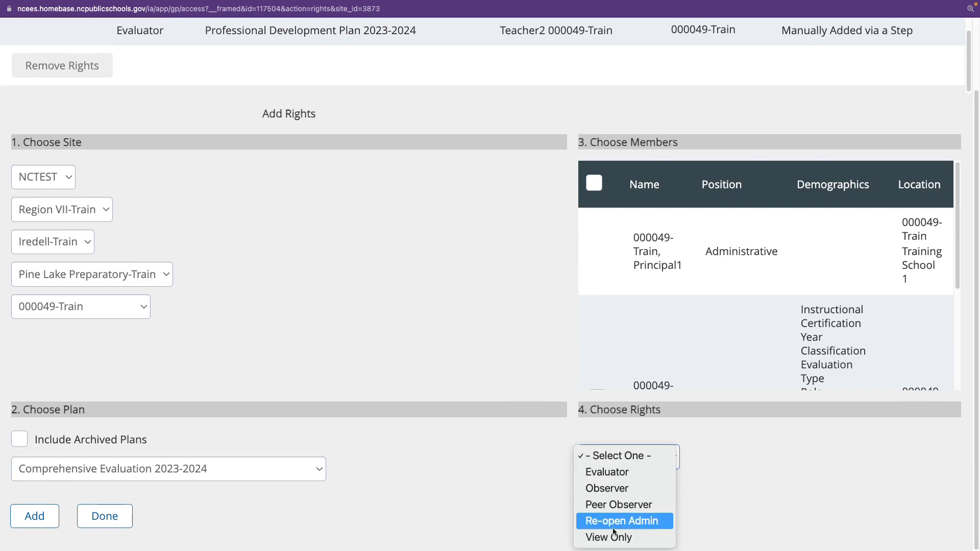
pyautogui.click(617, 475)
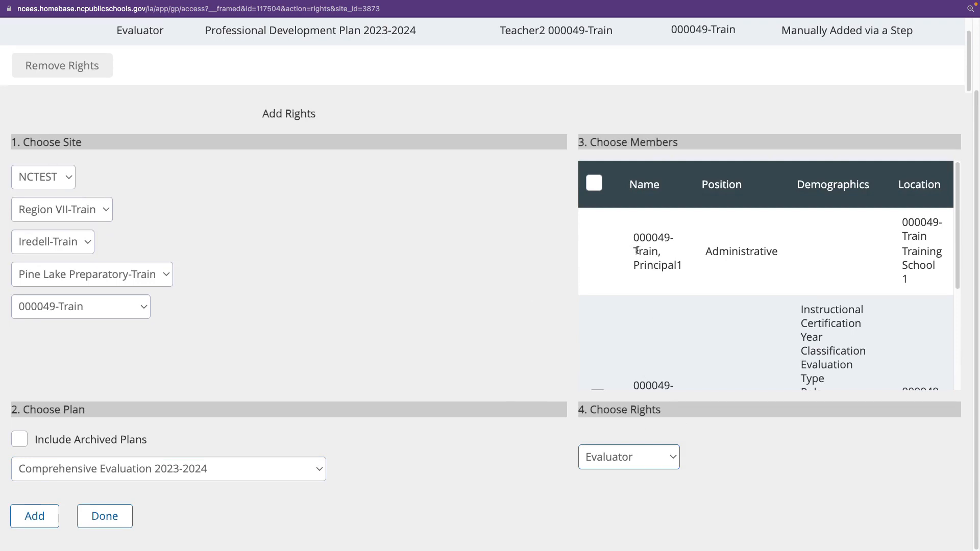
# Select the instructional employee of 000049-Train as a member for the evaluator right.
pyautogui.scroll(-3, 690, 231)
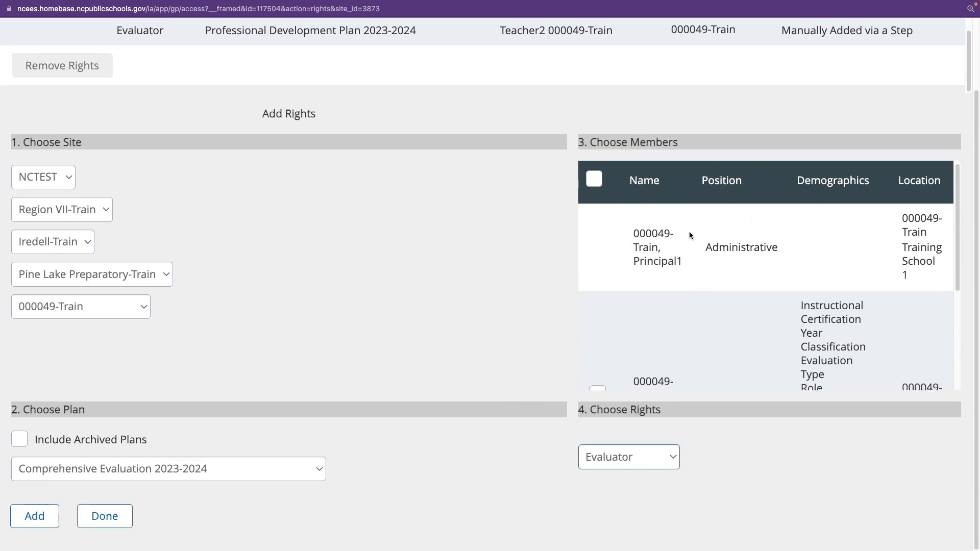
pyautogui.scroll(-1, 642, 239)
pyautogui.click(598, 221)
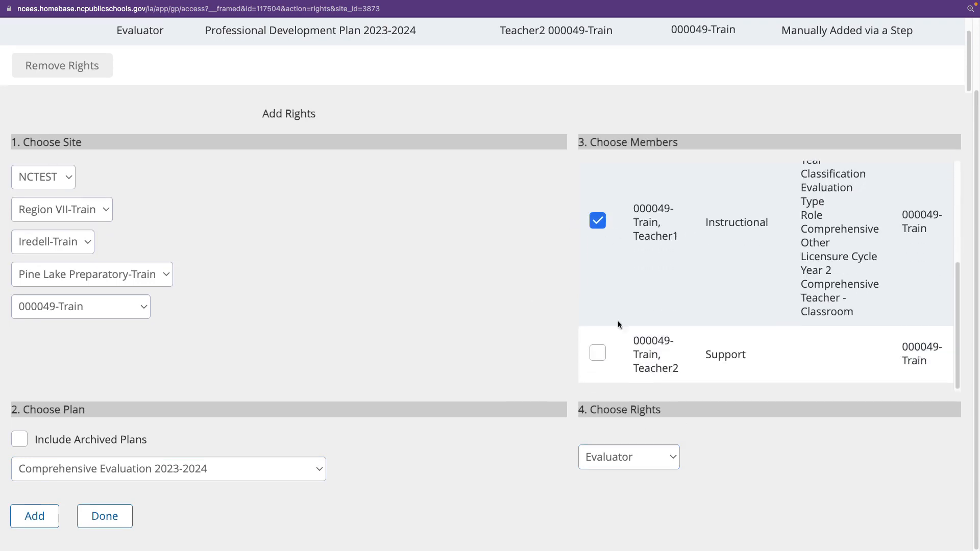
# Select all members for the evaluator right at once, and clear the entire member selection.
pyautogui.scroll(5, 634, 341)
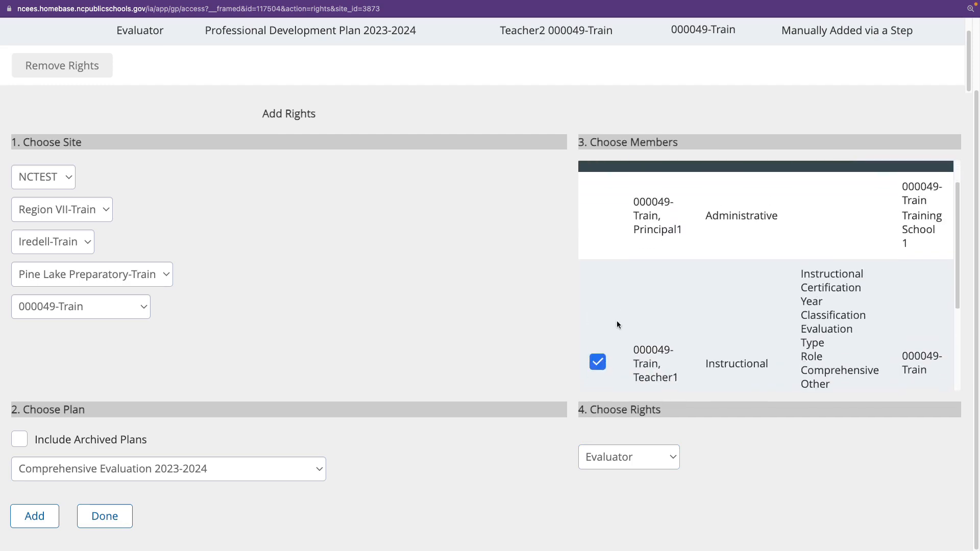
pyautogui.scroll(3, 616, 352)
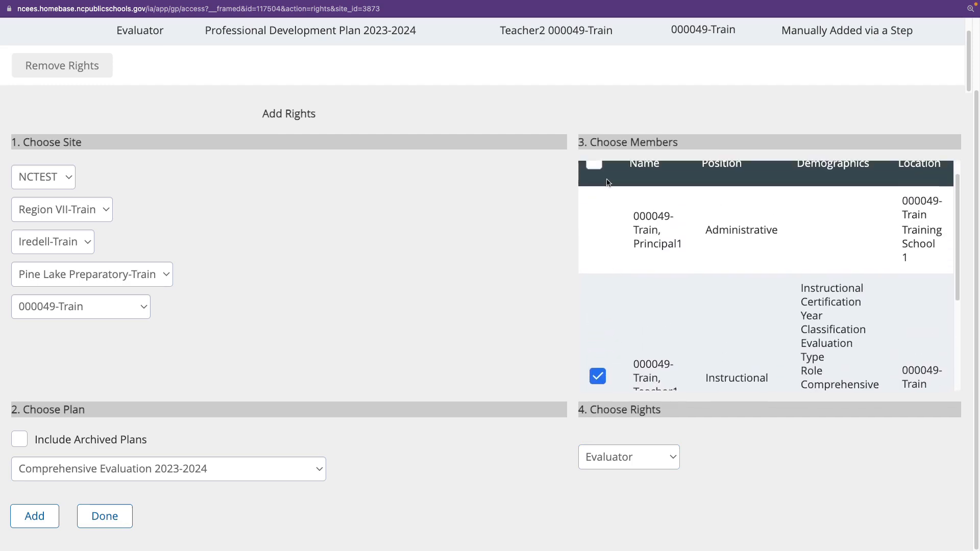
pyautogui.click(600, 189)
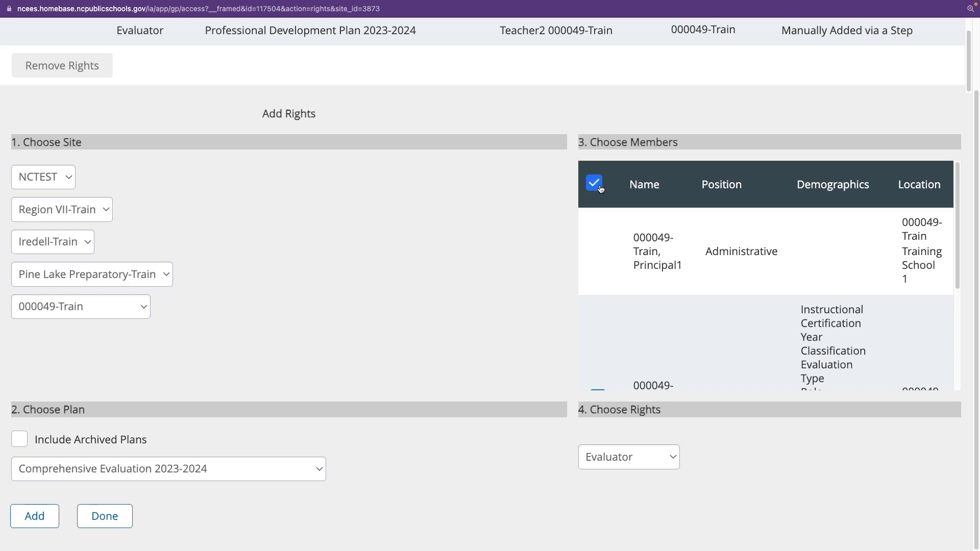
pyautogui.scroll(-5, 661, 265)
pyautogui.scroll(5, 661, 266)
pyautogui.click(593, 183)
pyautogui.scroll(-5, 689, 271)
pyautogui.scroll(5, 688, 271)
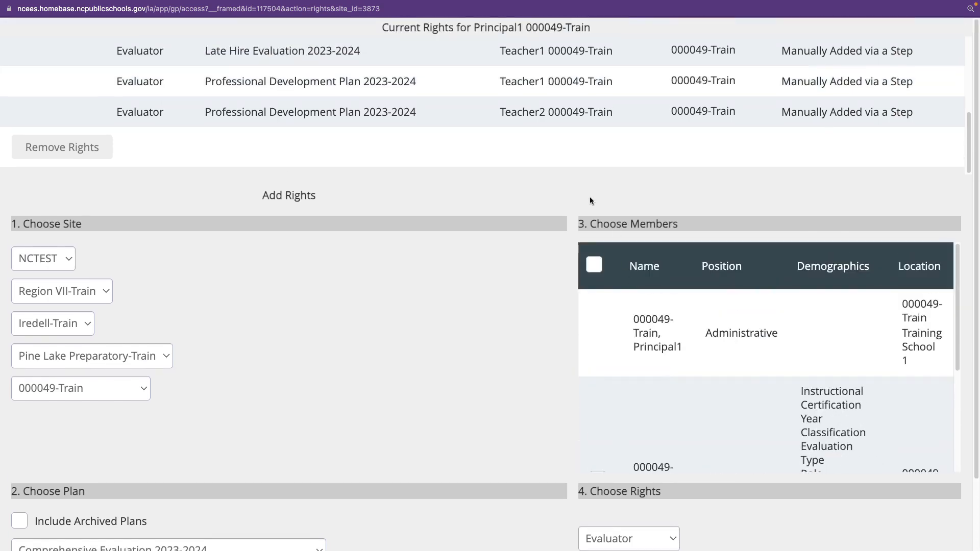
# Review the chosen plan, the principal's current rights and the members available for the evaluator right.
pyautogui.scroll(-3, 574, 184)
pyautogui.scroll(-3, 743, 354)
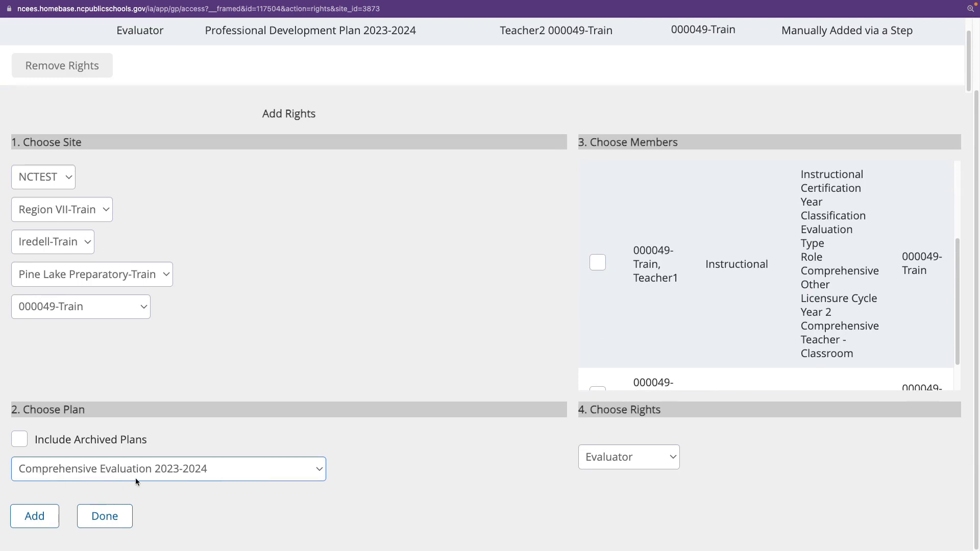
pyautogui.scroll(4, 562, 205)
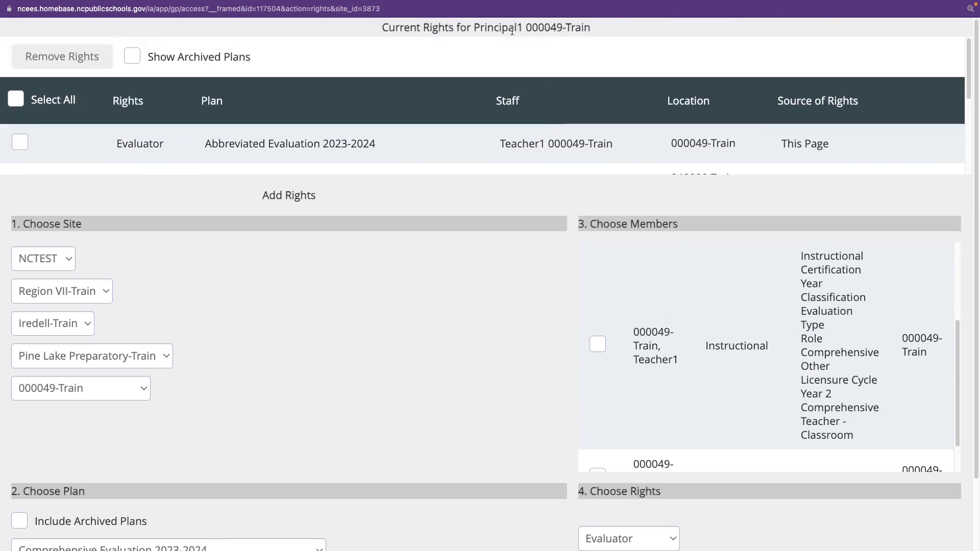
pyautogui.scroll(-2, 715, 358)
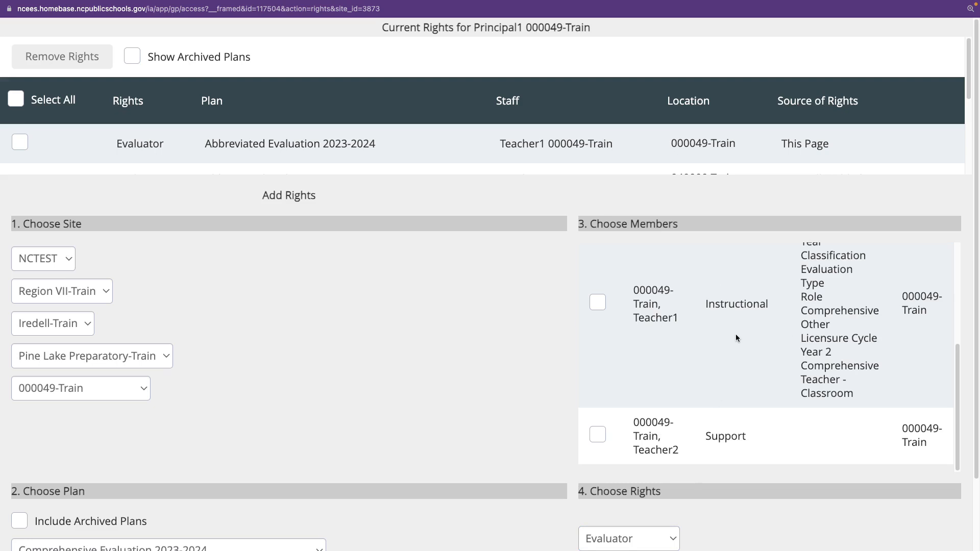
# Examine the member list, current rights and chosen plan once more, and close the principal's rights window without adding rights.
pyautogui.scroll(-4, 685, 389)
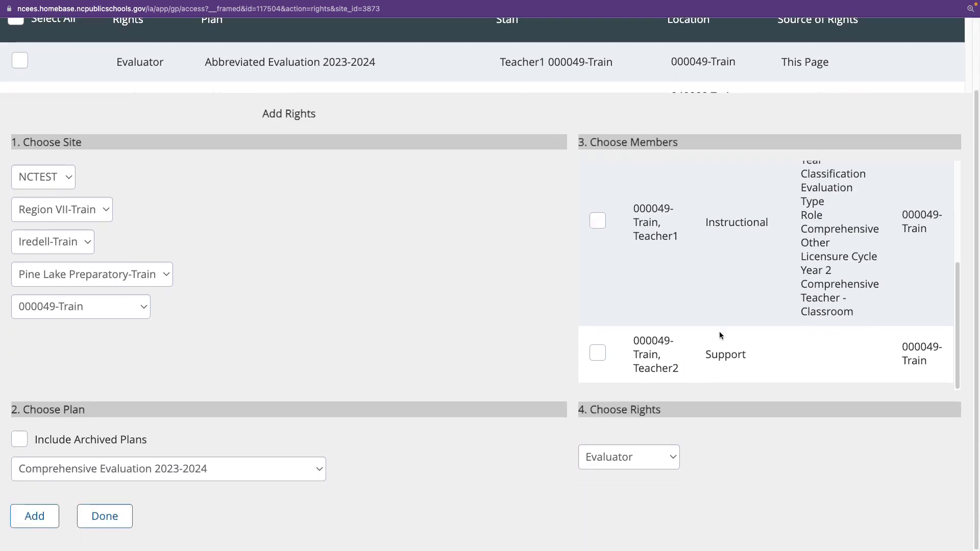
pyautogui.scroll(5, 714, 303)
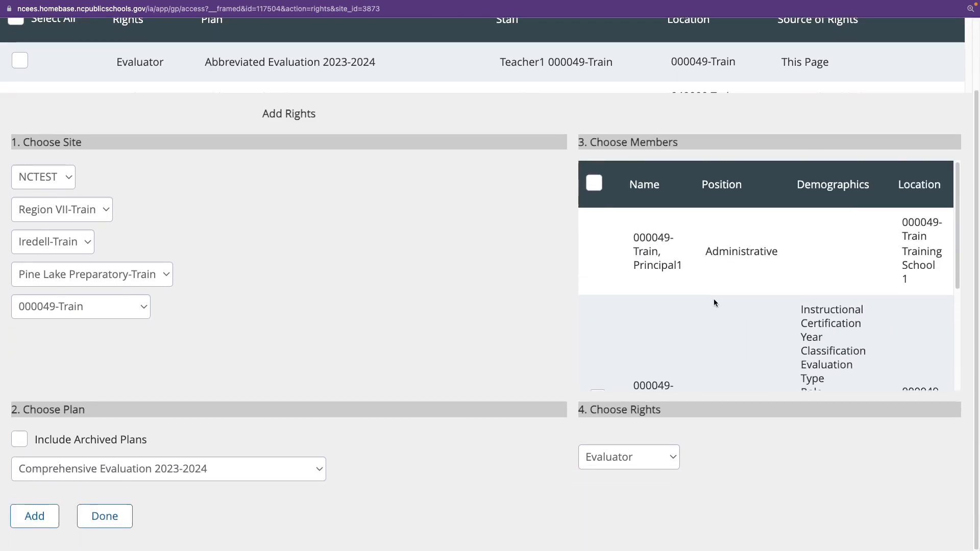
pyautogui.scroll(-5, 714, 303)
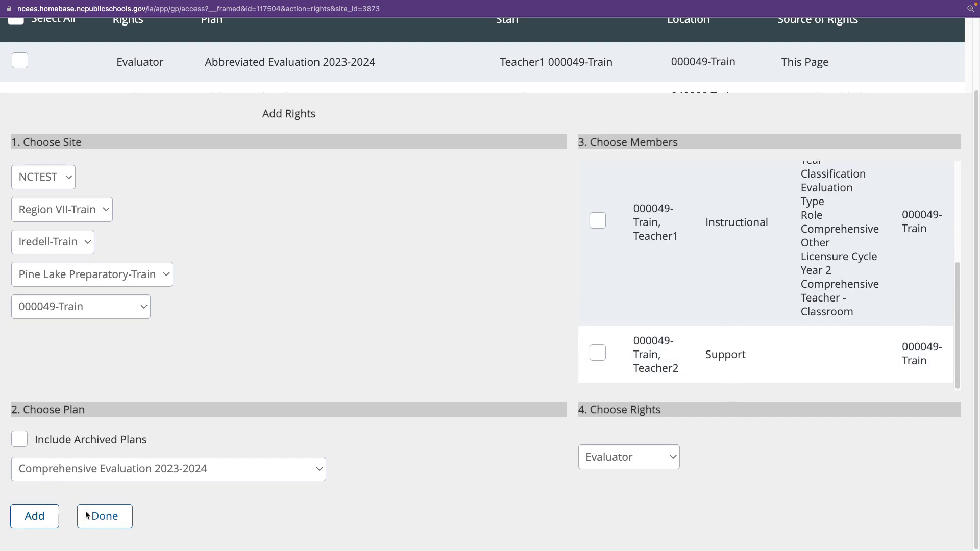
pyautogui.scroll(3, 422, 320)
pyautogui.scroll(1, 460, 141)
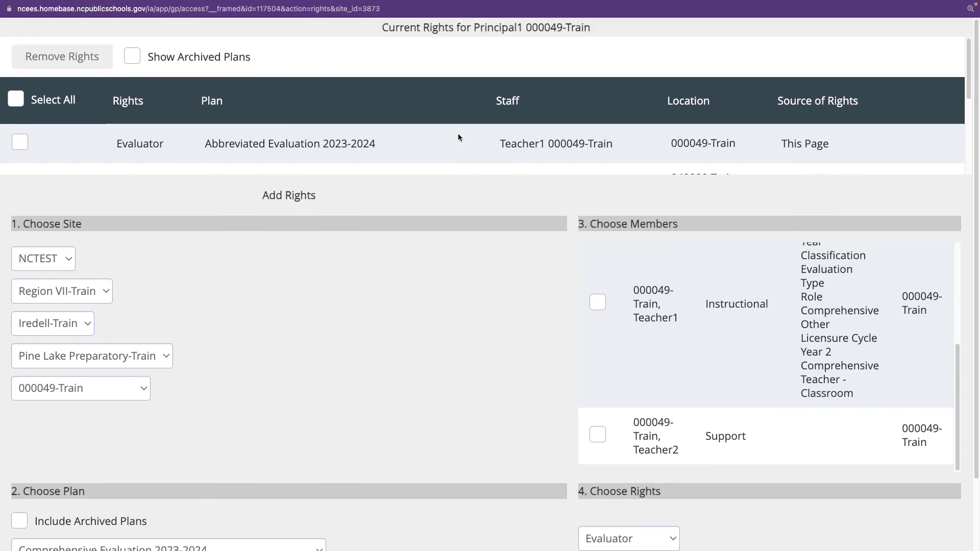
pyautogui.scroll(-3, 458, 137)
pyautogui.scroll(2, 458, 137)
pyautogui.scroll(2, 458, 137)
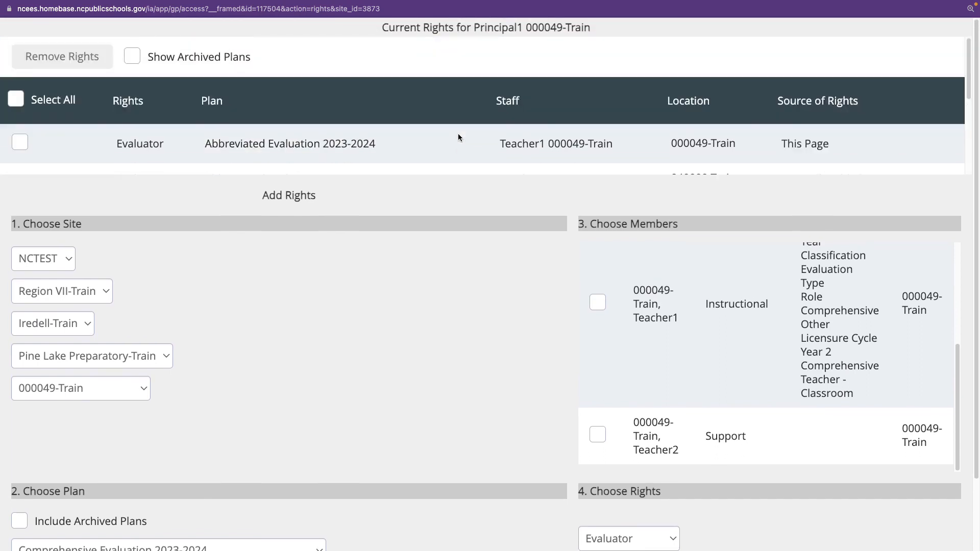
pyautogui.scroll(-4, 447, 276)
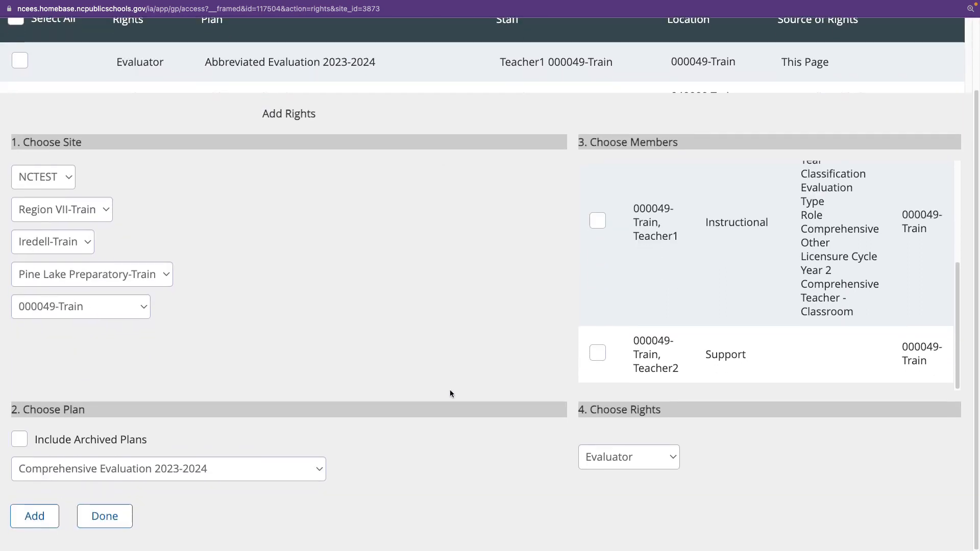
pyautogui.click(98, 528)
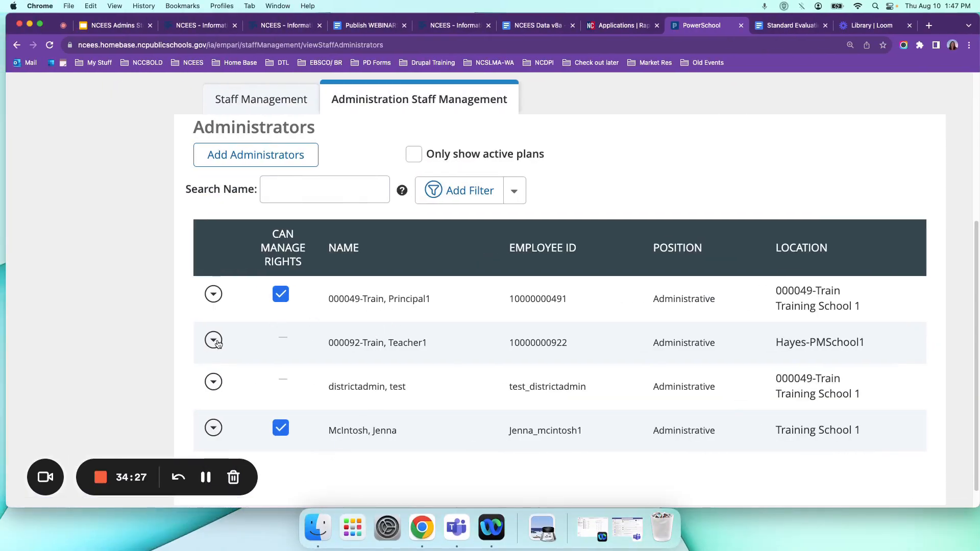
# Open the Add Administrator people search, examine its search criteria from name to site options, and close it without adding anyone.
pyautogui.click(242, 162)
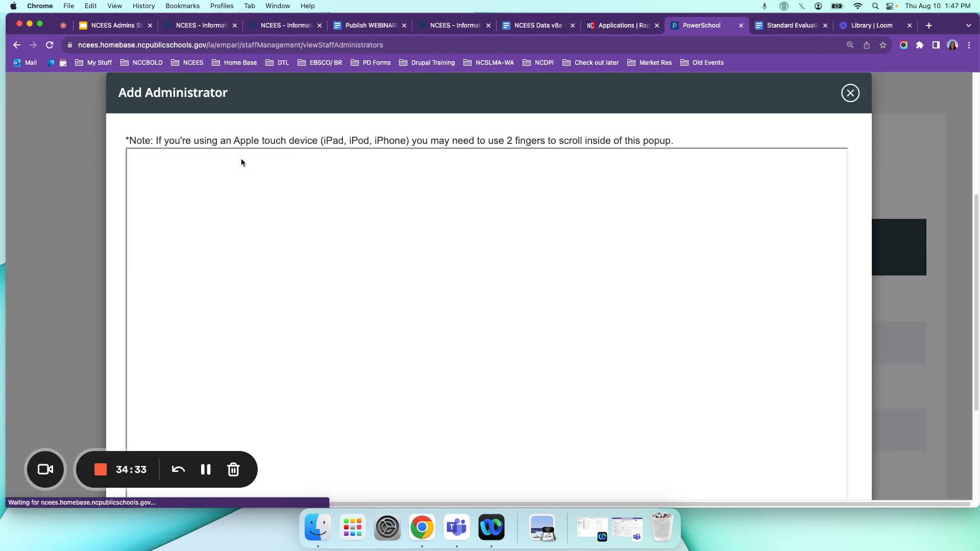
pyautogui.click(598, 288)
pyautogui.scroll(-15, 598, 288)
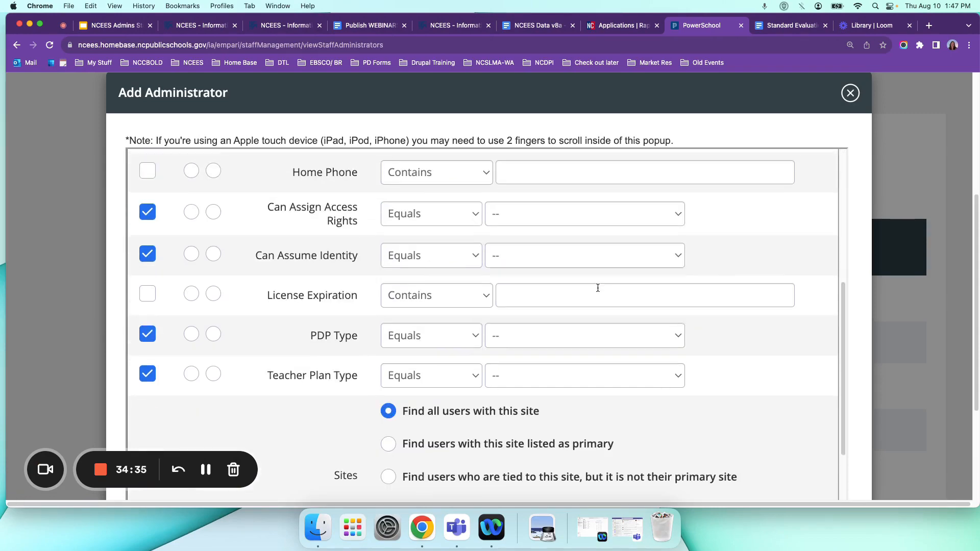
pyautogui.scroll(15, 598, 289)
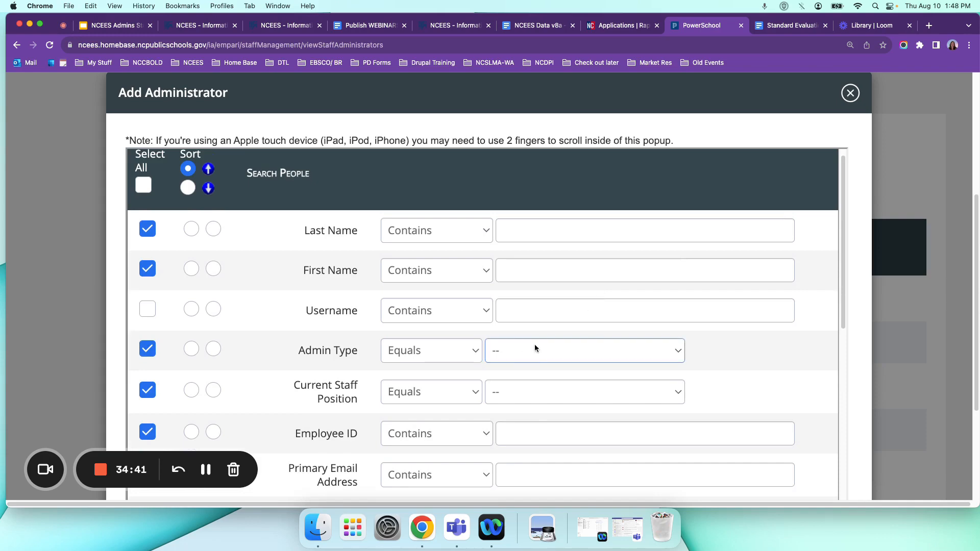
pyautogui.scroll(-5, 517, 336)
pyautogui.scroll(-8, 518, 338)
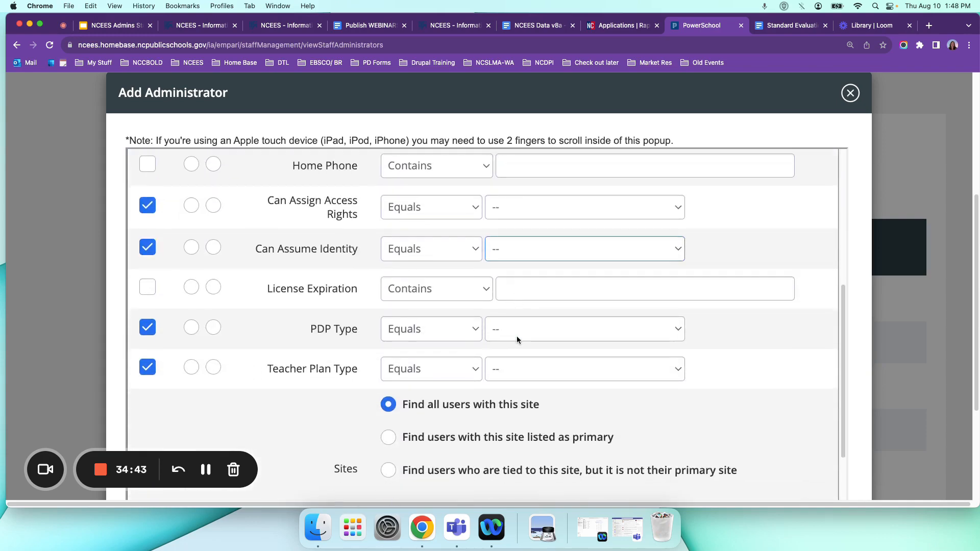
pyautogui.scroll(15, 517, 336)
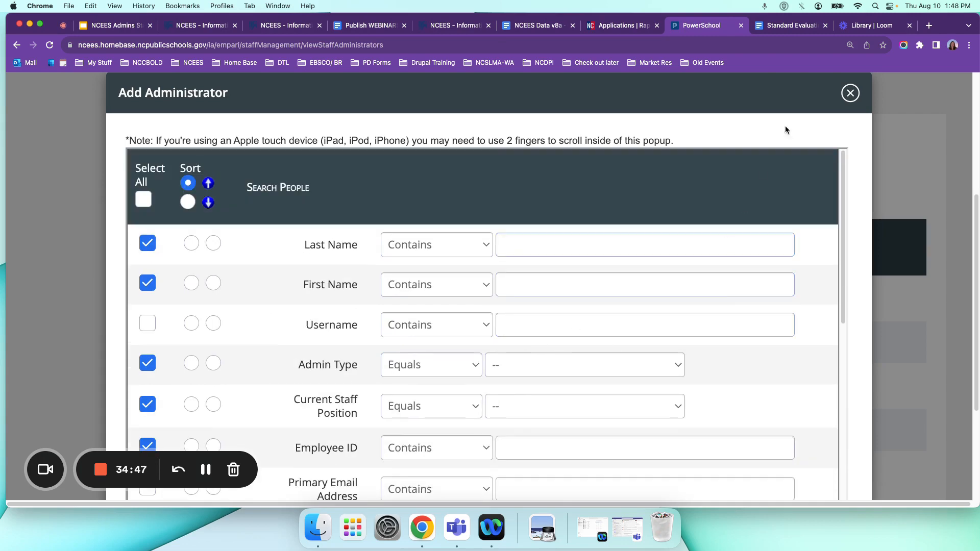
pyautogui.click(850, 93)
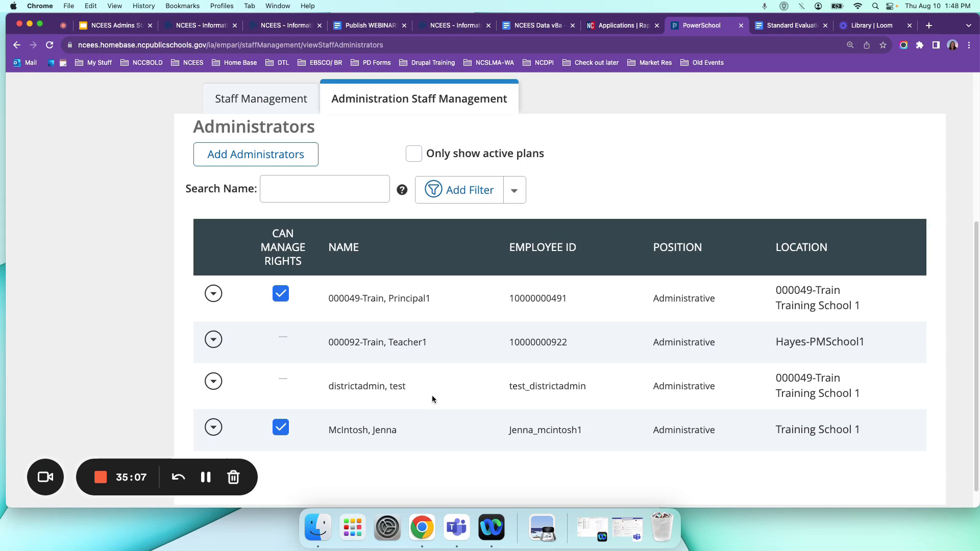
# Look over the Administrators list and site selection, and switch to the NCEES Admins Start of Year Resources presentation in Google Slides.
pyautogui.scroll(-1, 524, 382)
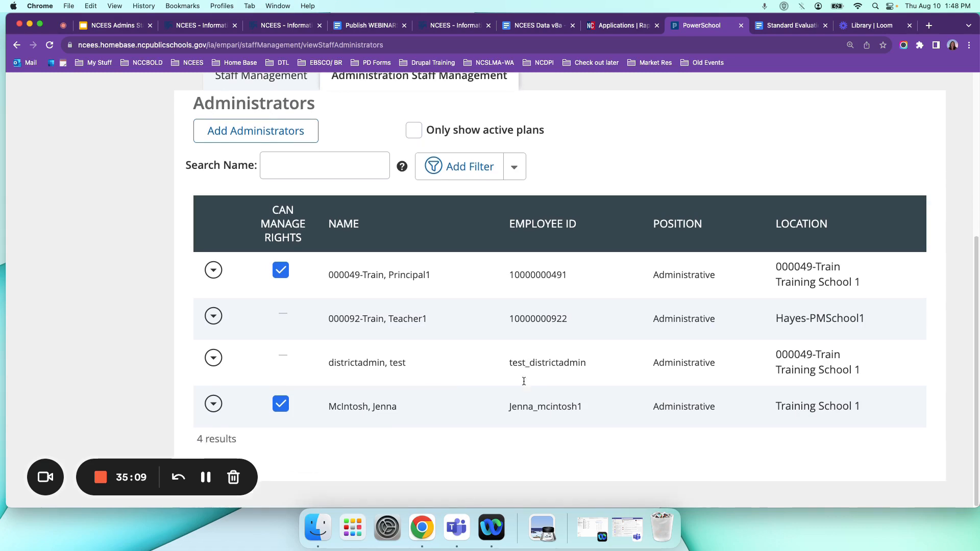
pyautogui.scroll(2, 510, 375)
pyautogui.scroll(2, 511, 377)
pyautogui.scroll(-4, 512, 376)
pyautogui.scroll(5, 559, 319)
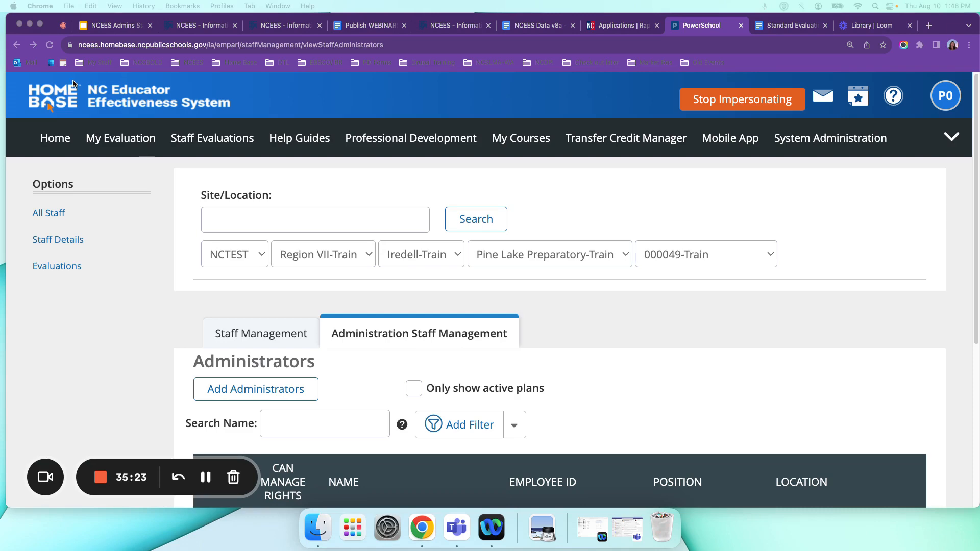
pyautogui.click(104, 26)
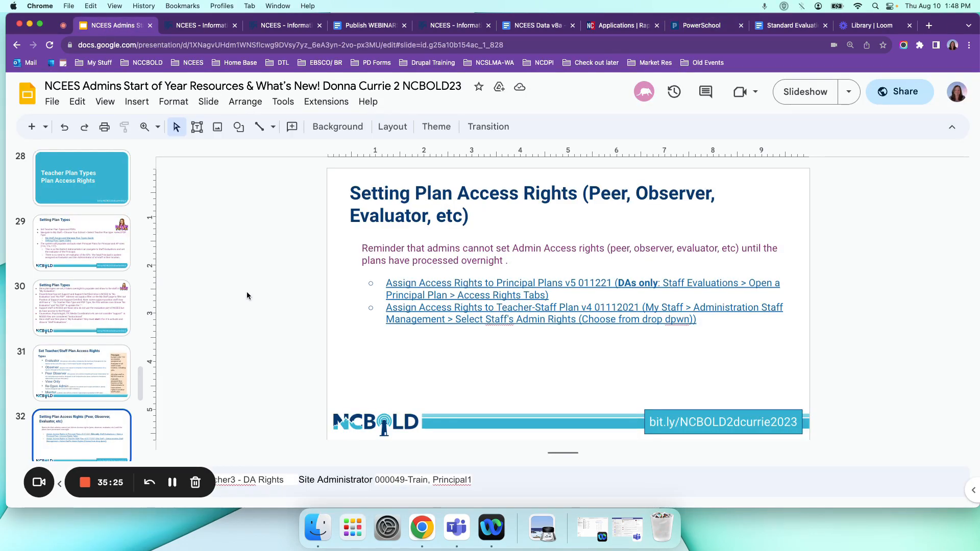